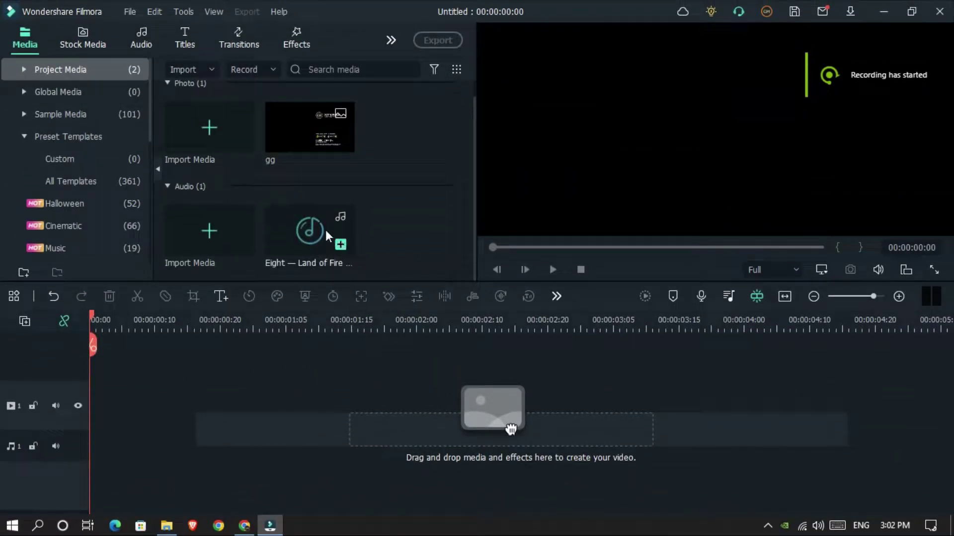
Place the Eight — Land of Fire music at the start of the audio track.
{"action": "double_click", "coordinate": [314, 139]}
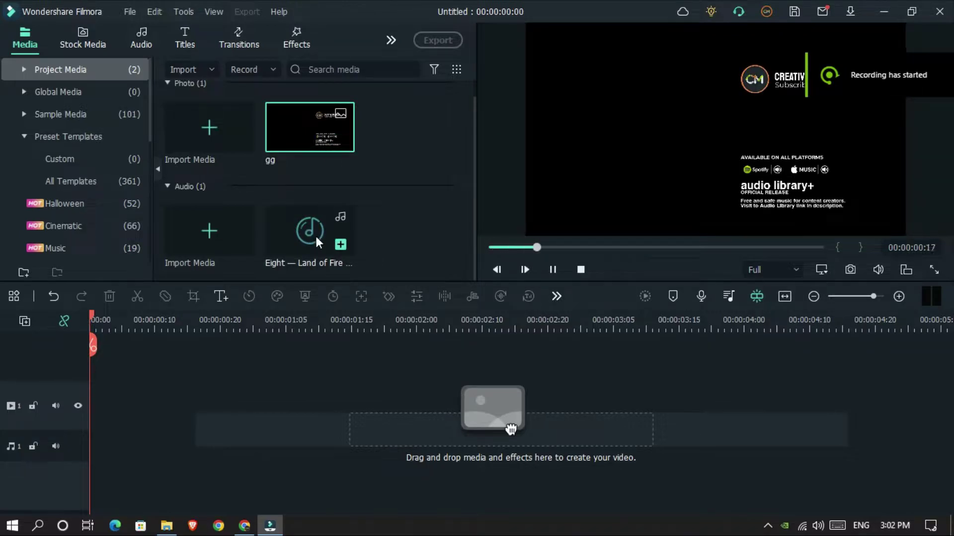
{"action": "left_click_drag", "start_coordinate": [318, 242], "coordinate": [77, 459]}
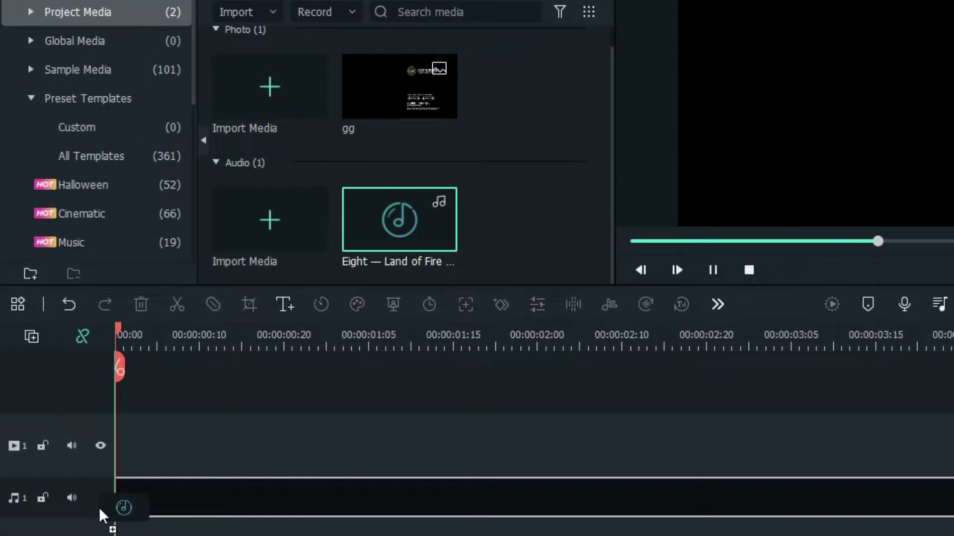
{"action": "left_click_drag", "start_coordinate": [101, 516], "coordinate": [119, 509]}
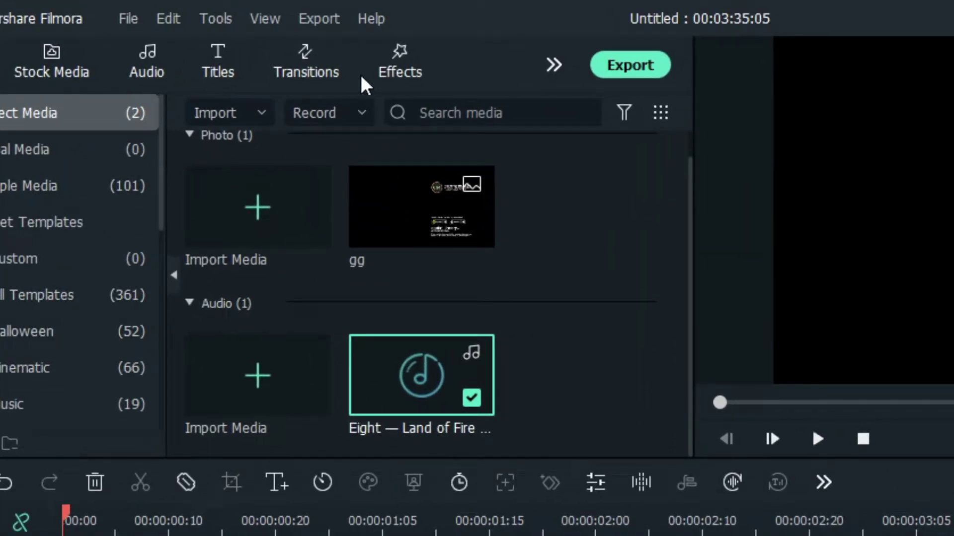
Add Iridescent Circle 2 to the video track, stretched to the music's full length.
{"action": "left_click", "coordinate": [394, 79]}
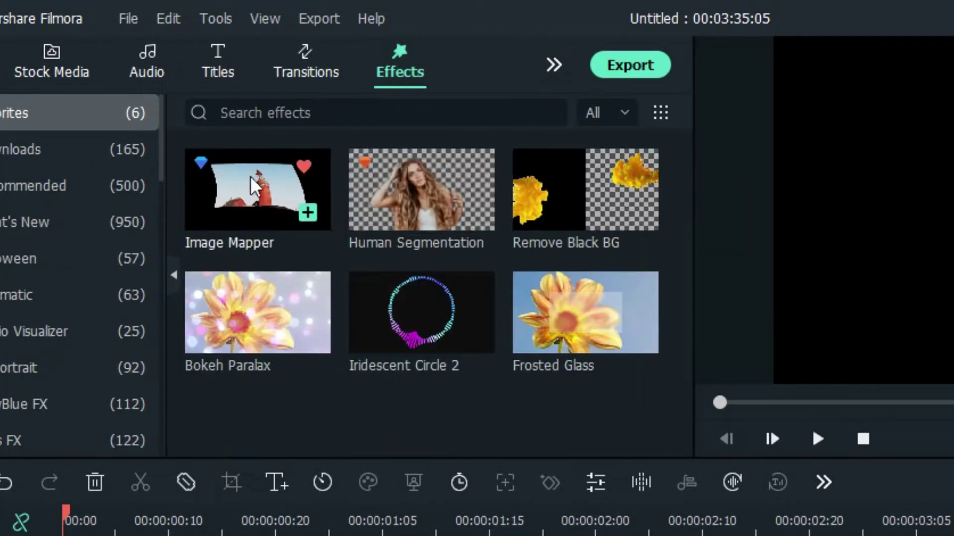
{"action": "mouse_move", "coordinate": [407, 325]}
{"action": "left_mouse_down"}
{"action": "mouse_move", "coordinate": [188, 388]}
{"action": "mouse_move", "coordinate": [149, 388]}
{"action": "left_mouse_up"}
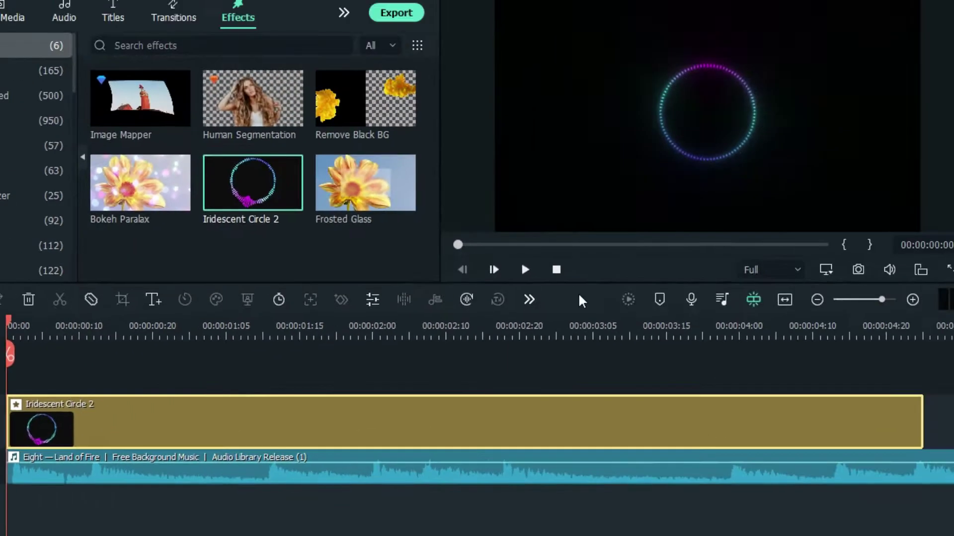
{"action": "left_click", "coordinate": [784, 300]}
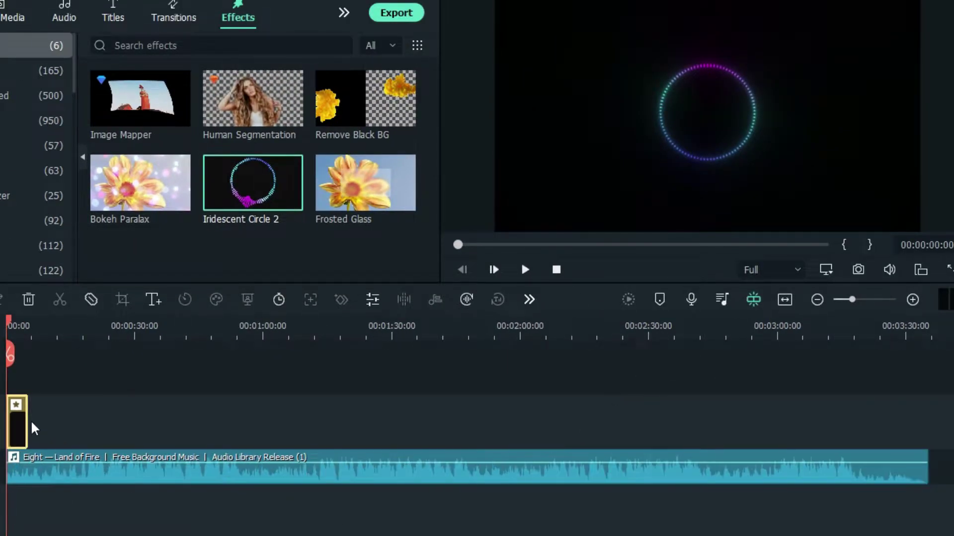
{"action": "left_click_drag", "start_coordinate": [28, 426], "coordinate": [923, 461]}
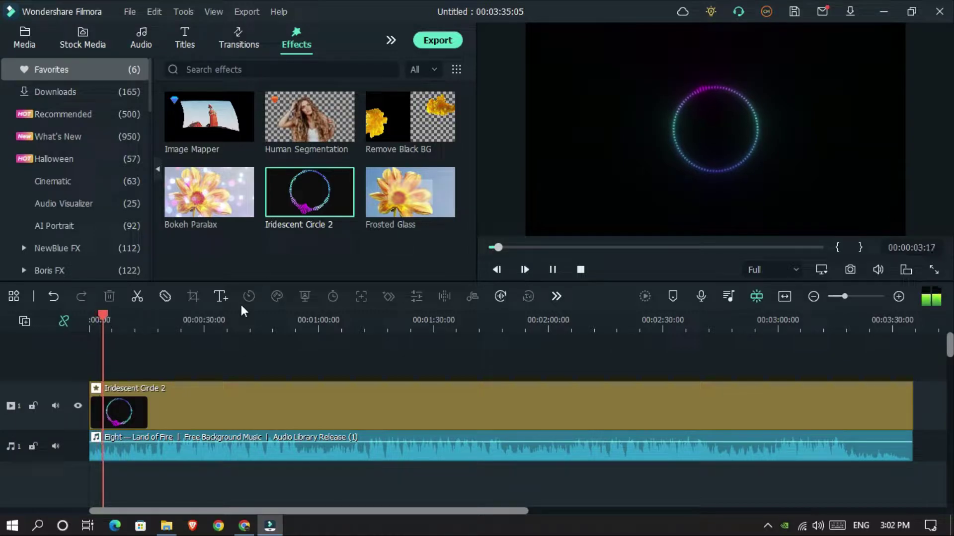
Raise the Iridescent Circle 2 intensity, confirm it, and start exporting the visualizer video.
{"action": "double_click", "coordinate": [210, 397]}
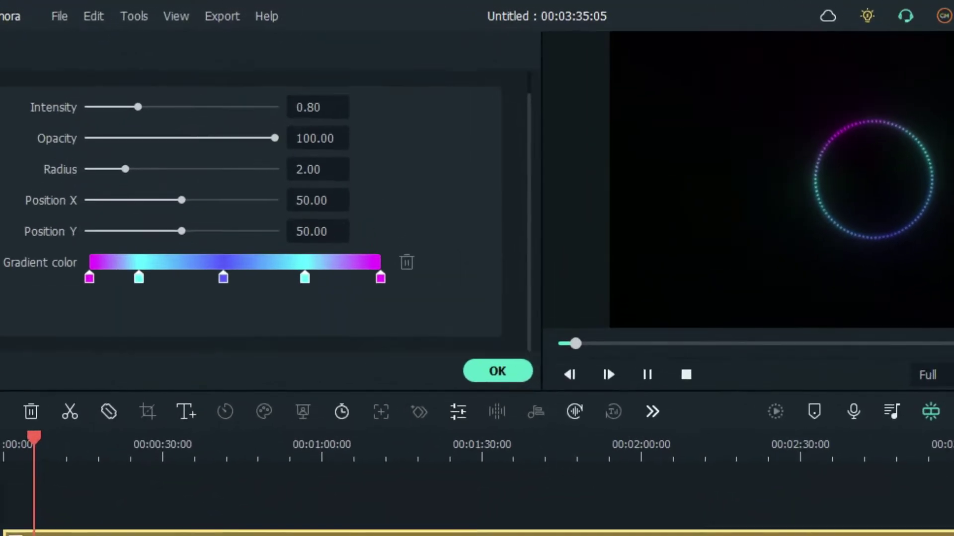
{"action": "left_click_drag", "start_coordinate": [149, 110], "coordinate": [160, 110]}
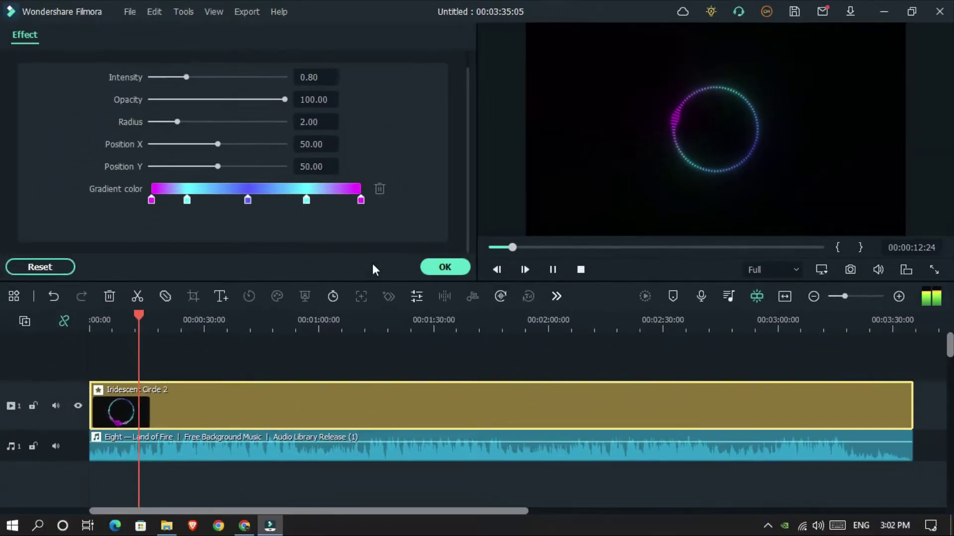
{"action": "left_click", "coordinate": [497, 371]}
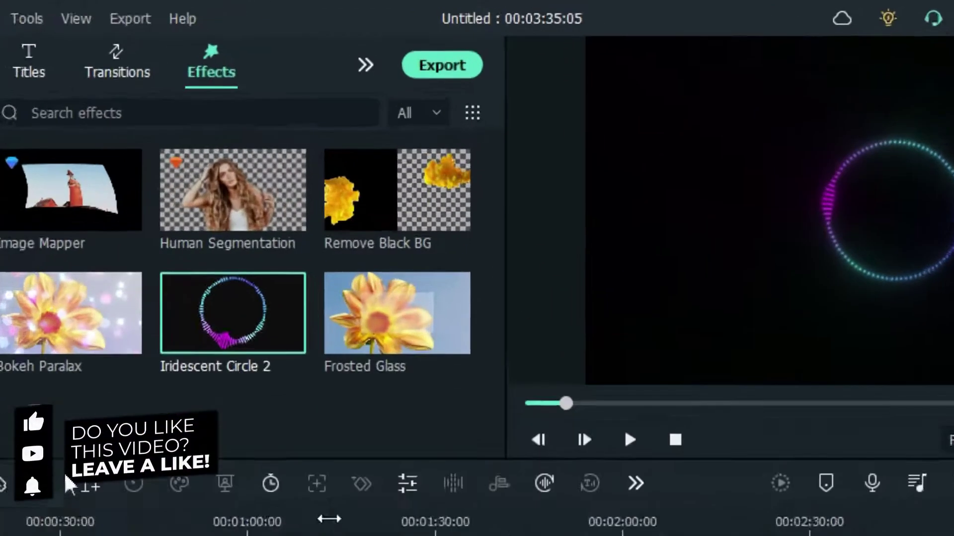
{"action": "left_click", "coordinate": [442, 72]}
{"action": "left_click", "coordinate": [497, 172]}
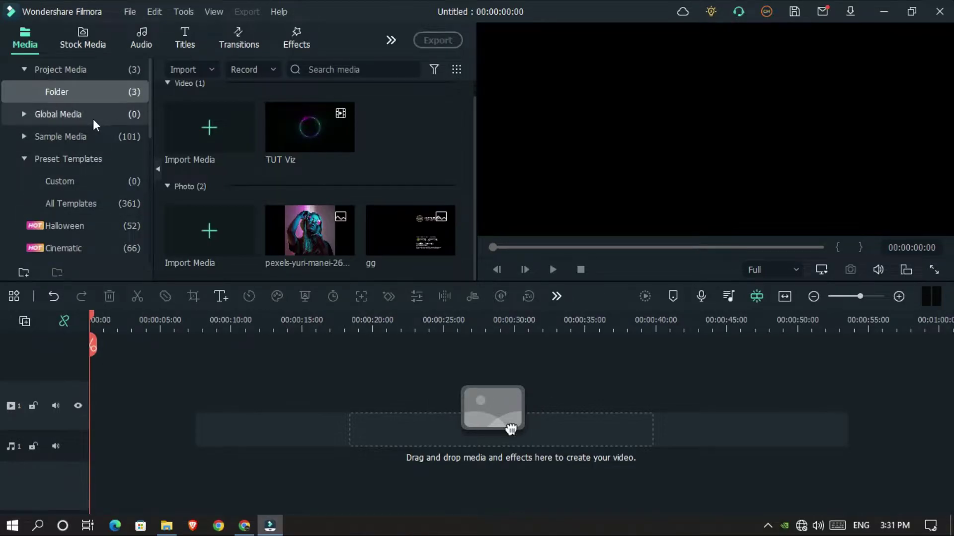
Add the purple Sample Color gradient to track 1 as the background.
{"action": "left_click", "coordinate": [76, 140]}
{"action": "scroll", "coordinate": [359, 155], "scroll_direction": "down", "scroll_amount": 3}
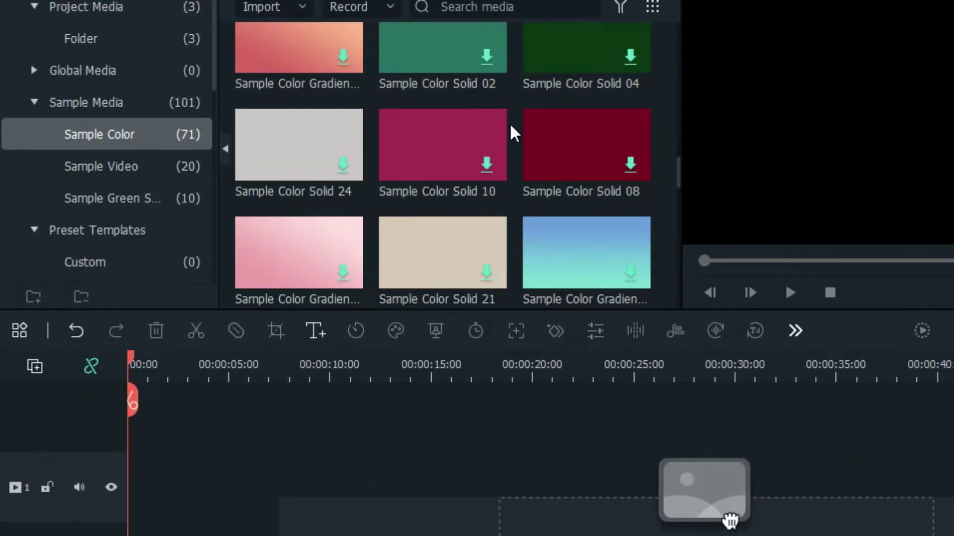
{"action": "scroll", "coordinate": [510, 134], "scroll_direction": "down", "scroll_amount": 5}
{"action": "scroll", "coordinate": [511, 137], "scroll_direction": "down", "scroll_amount": 3}
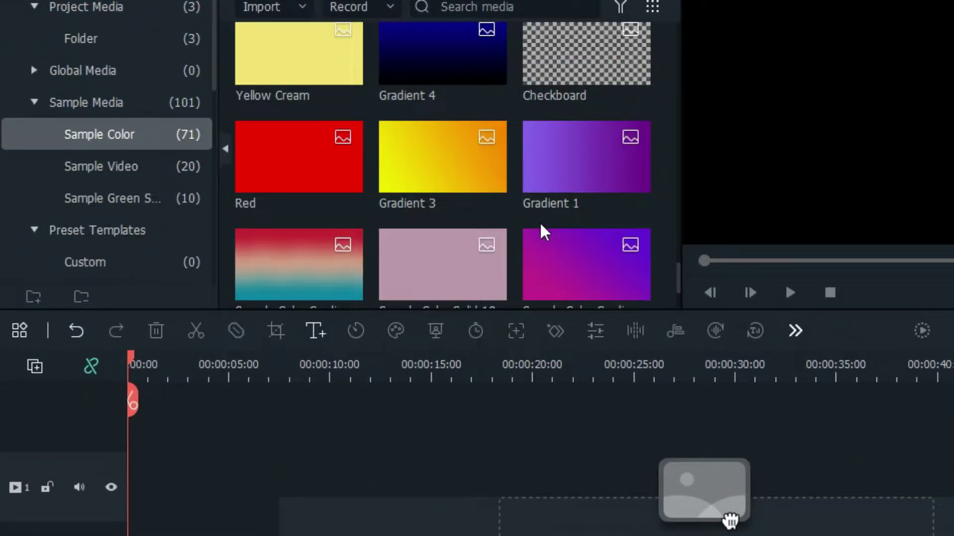
{"action": "left_click_drag", "start_coordinate": [575, 408], "coordinate": [191, 509]}
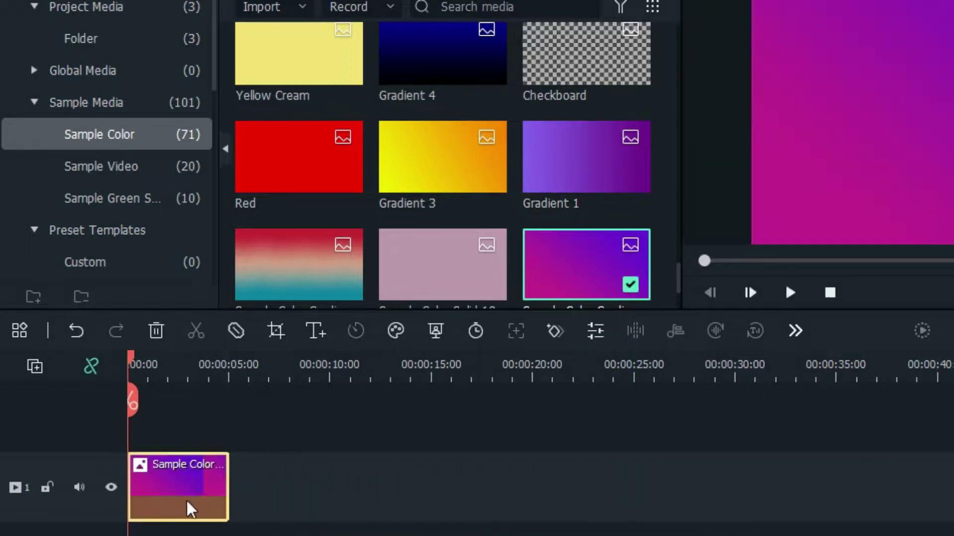
Add a Black color layer on track 2 with 60% compositing opacity.
{"action": "scroll", "coordinate": [403, 430], "scroll_direction": "up", "scroll_amount": 3}
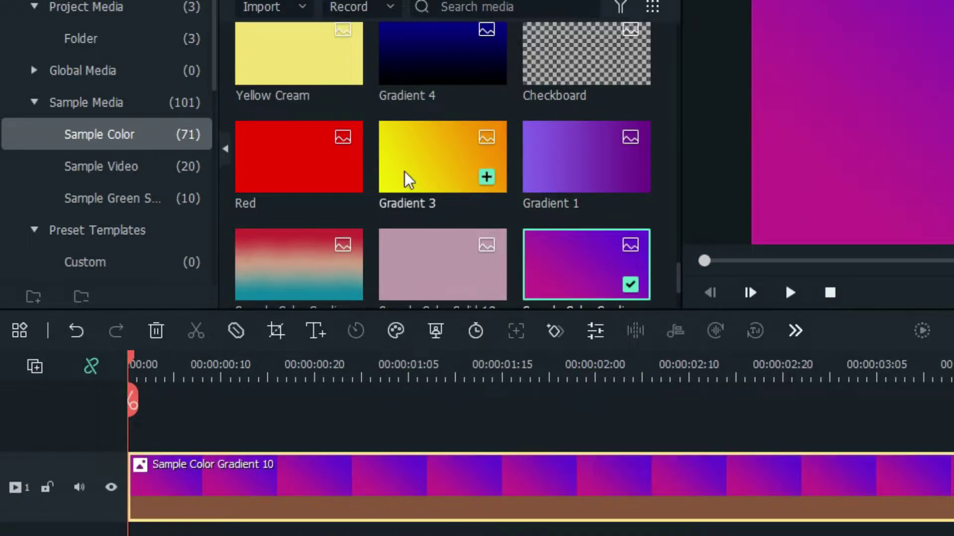
{"action": "scroll", "coordinate": [308, 187], "scroll_direction": "up", "scroll_amount": 3}
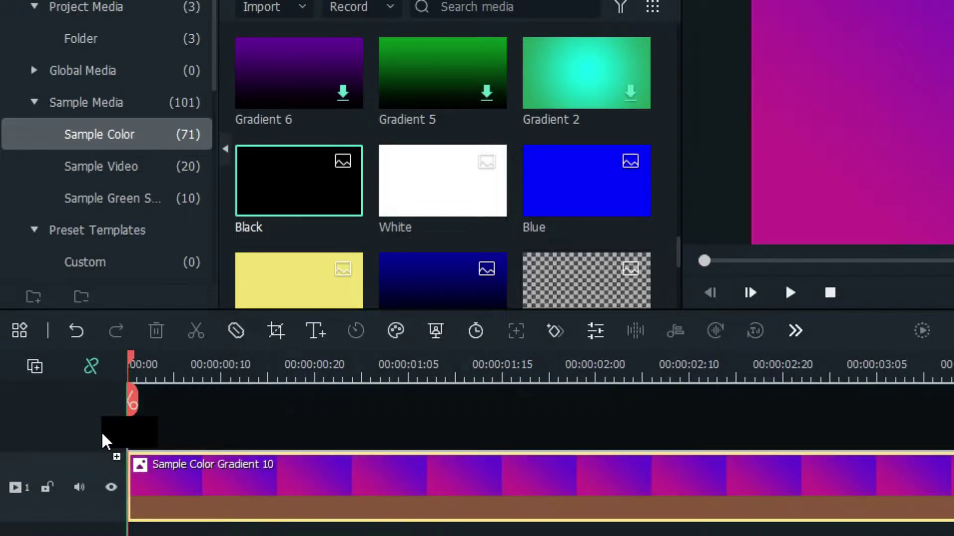
{"action": "left_click_drag", "start_coordinate": [308, 222], "coordinate": [109, 440]}
{"action": "double_click", "coordinate": [489, 476]}
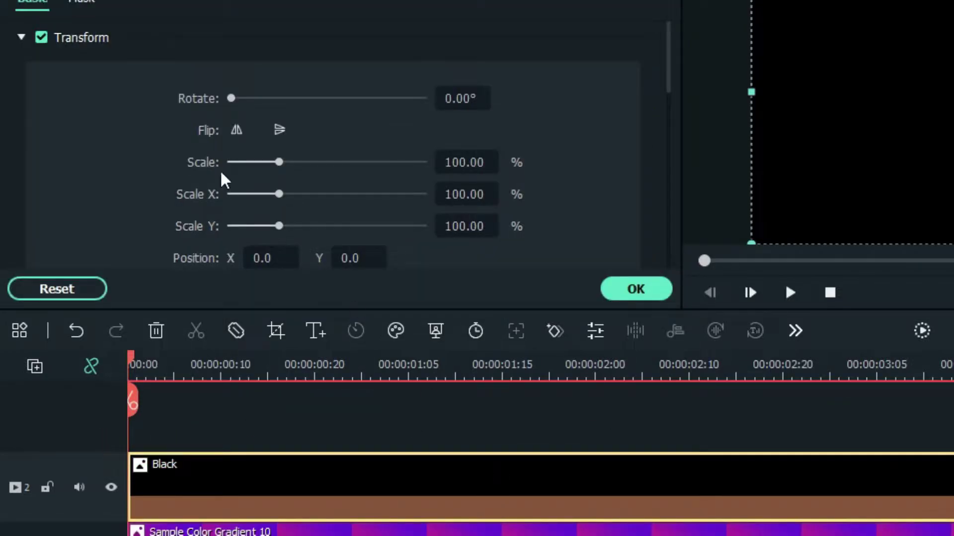
{"action": "left_click", "coordinate": [21, 37]}
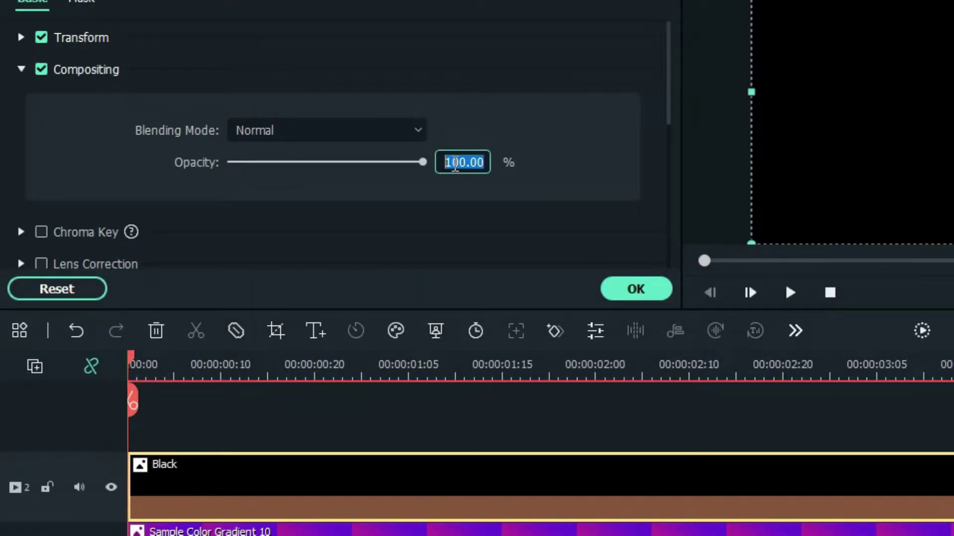
{"action": "type", "text": "0"}
{"action": "left_click", "coordinate": [491, 433]}
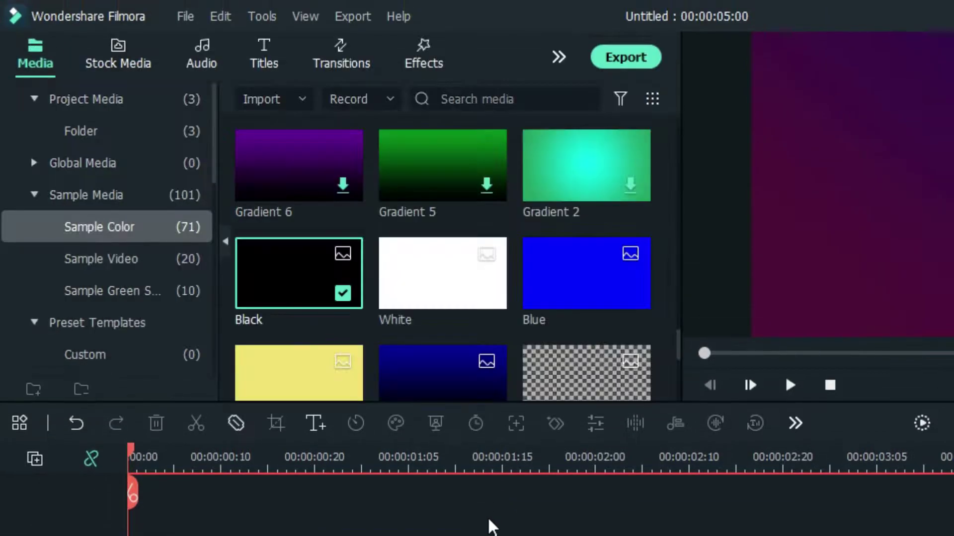
{"action": "left_click", "coordinate": [429, 55]}
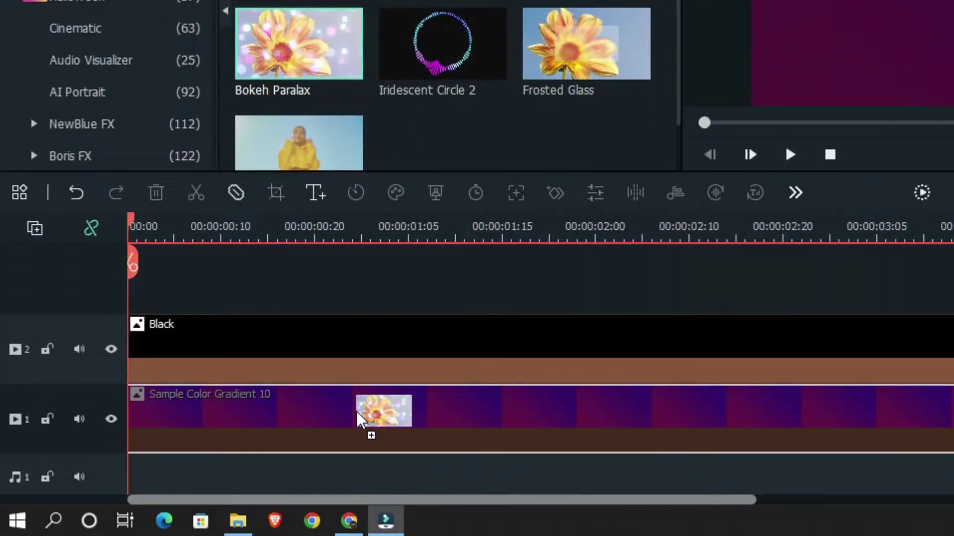
Apply Bokeh Paralax to the gradient and add Frosted Glass on track 3.
{"action": "left_click_drag", "start_coordinate": [285, 297], "coordinate": [363, 422]}
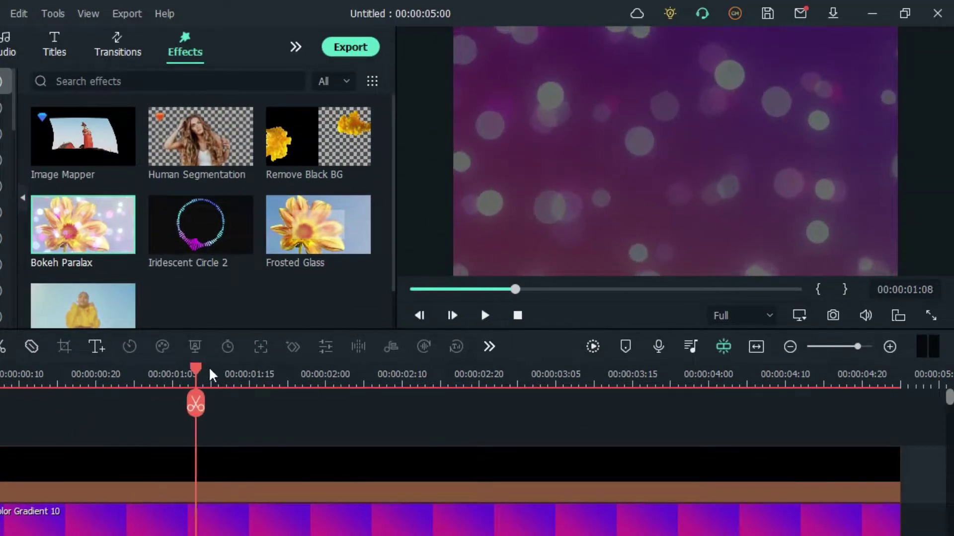
{"action": "mouse_move", "coordinate": [207, 376]}
{"action": "left_mouse_down"}
{"action": "mouse_move", "coordinate": [729, 376]}
{"action": "mouse_move", "coordinate": [9, 376]}
{"action": "mouse_move", "coordinate": [735, 376]}
{"action": "mouse_move", "coordinate": [69, 370]}
{"action": "left_mouse_up"}
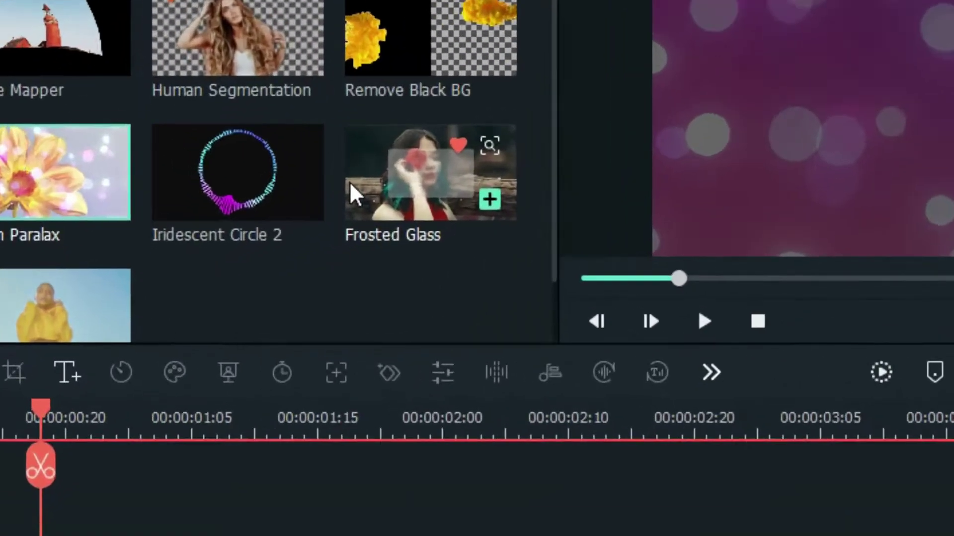
{"action": "left_click_drag", "start_coordinate": [379, 169], "coordinate": [31, 343]}
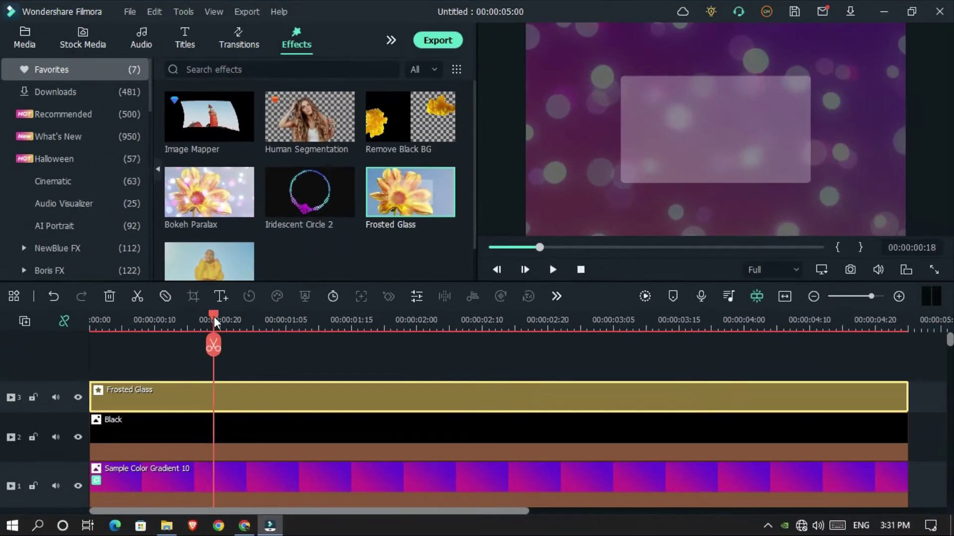
{"action": "mouse_move", "coordinate": [214, 317]}
{"action": "left_mouse_down"}
{"action": "mouse_move", "coordinate": [705, 317]}
{"action": "mouse_move", "coordinate": [252, 326]}
{"action": "left_mouse_up"}
Set Frosted Glass blur width 0.83, height 0.79, intensity 3, smoothness 20, opacity 0.25.
{"action": "double_click", "coordinate": [337, 397]}
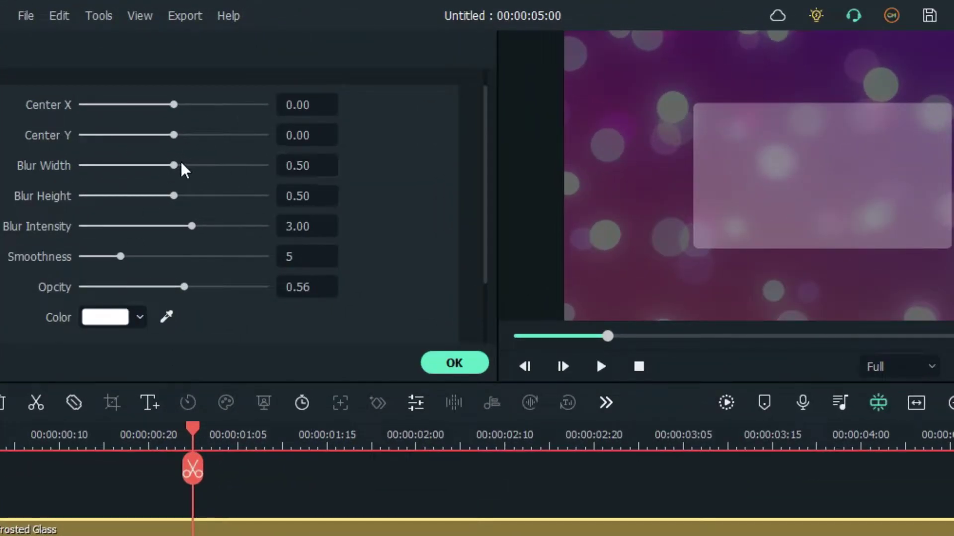
{"action": "left_click_drag", "start_coordinate": [180, 165], "coordinate": [234, 165]}
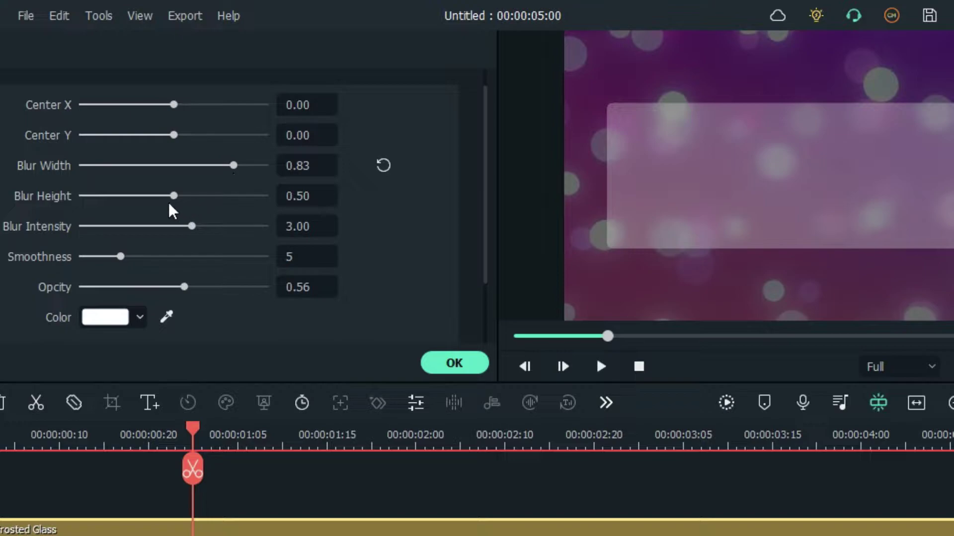
{"action": "left_click_drag", "start_coordinate": [176, 198], "coordinate": [230, 198]}
{"action": "type", "text": "0.25"}
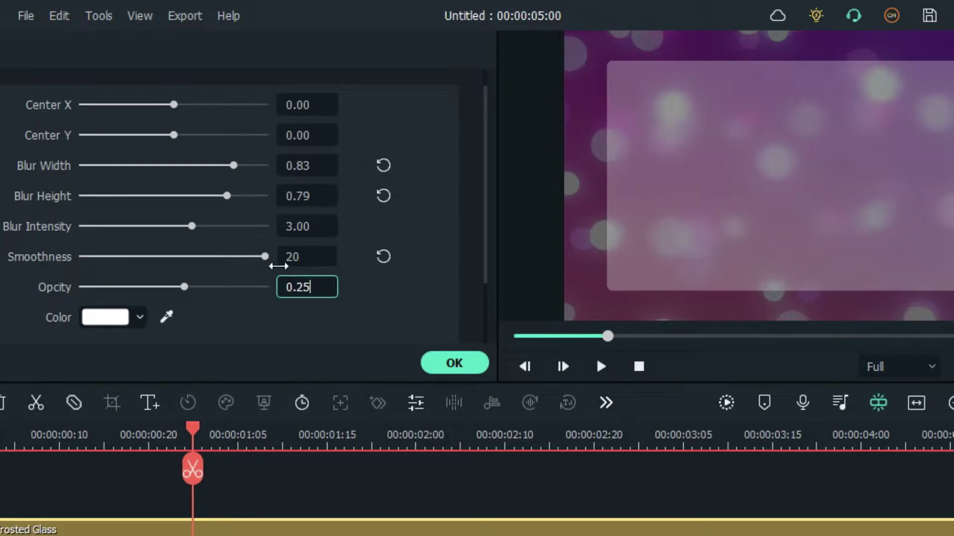
{"action": "key", "text": "Return"}
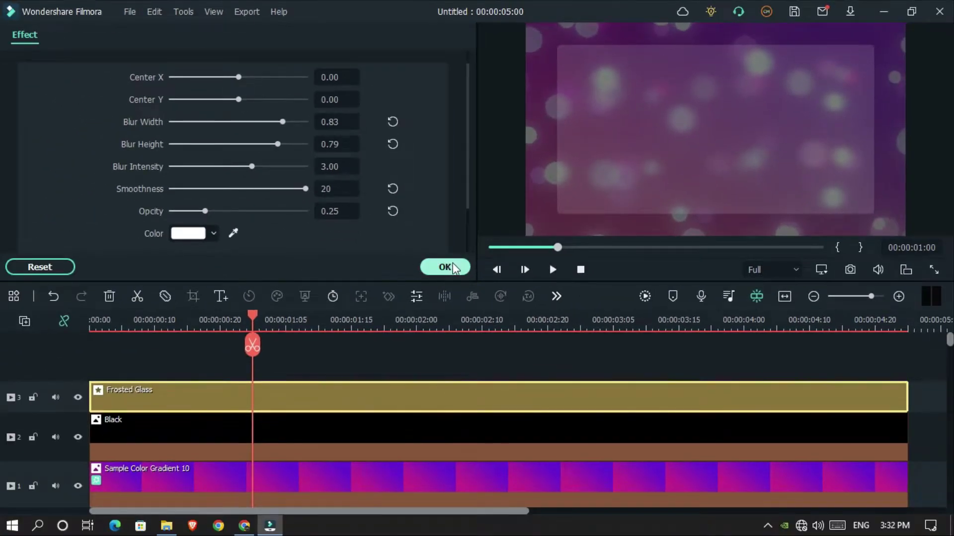
{"action": "left_click", "coordinate": [422, 269]}
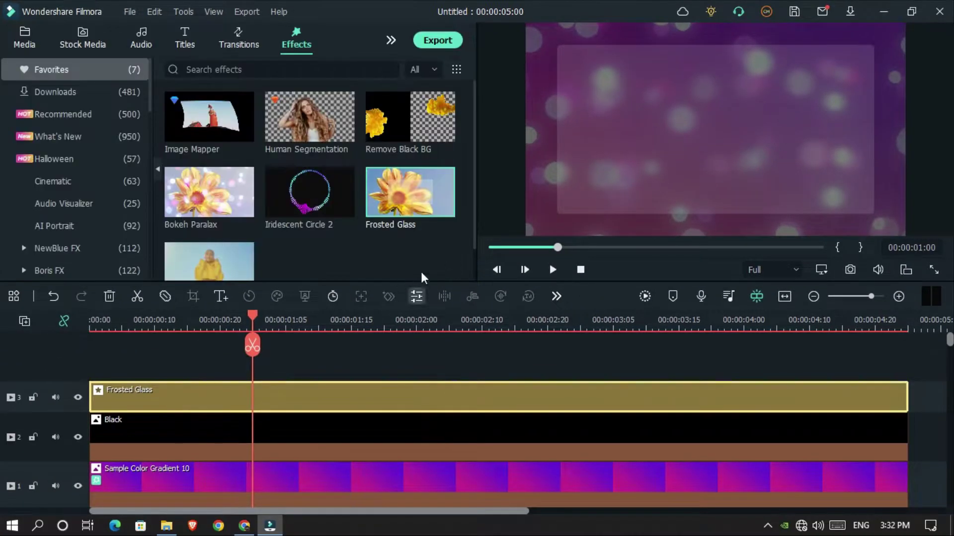
Put the portrait photo on a new top track and cut it out with Human Segmentation.
{"action": "left_click", "coordinate": [30, 39]}
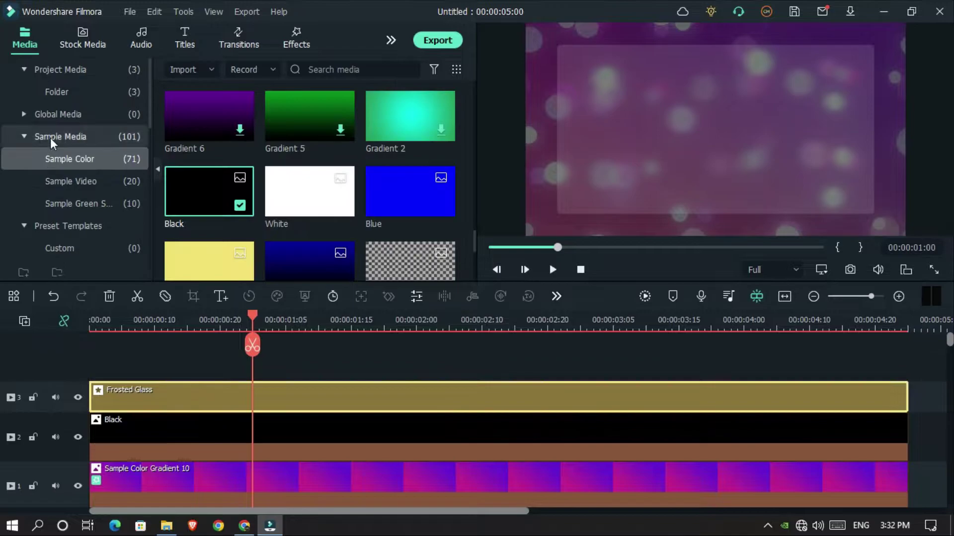
{"action": "left_click", "coordinate": [61, 73]}
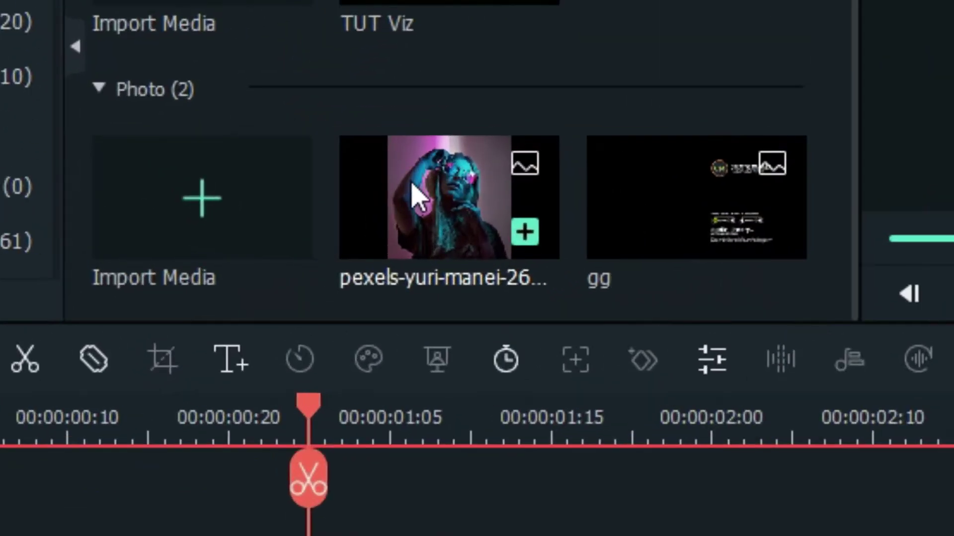
{"action": "left_click_drag", "start_coordinate": [318, 227], "coordinate": [84, 365]}
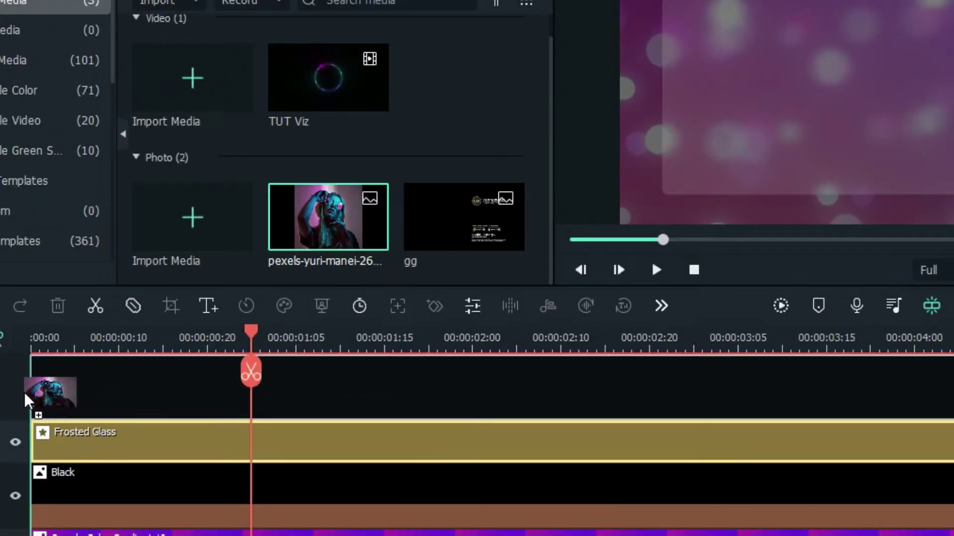
{"action": "left_click_drag", "start_coordinate": [28, 399], "coordinate": [99, 402]}
{"action": "left_click", "coordinate": [440, 269]}
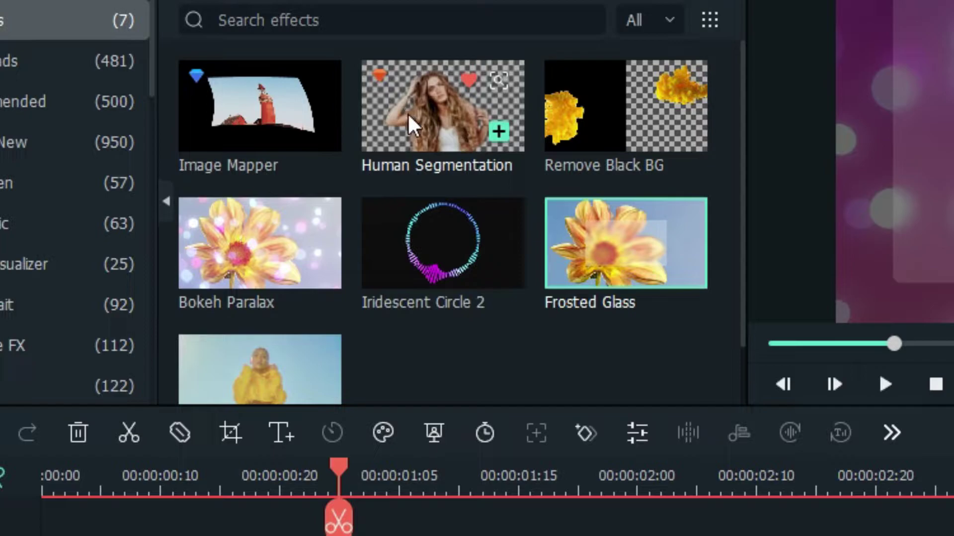
{"action": "left_click_drag", "start_coordinate": [407, 113], "coordinate": [280, 355]}
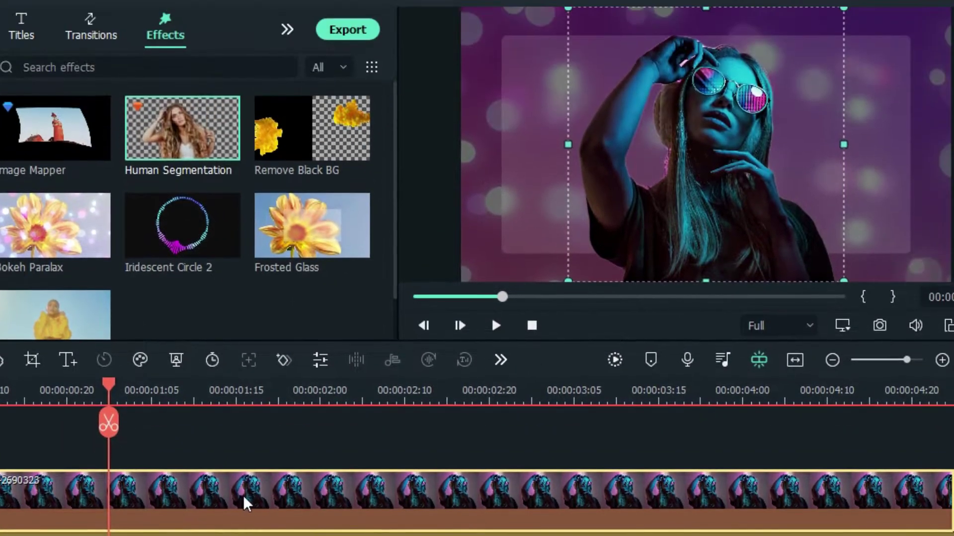
{"action": "double_click", "coordinate": [208, 487]}
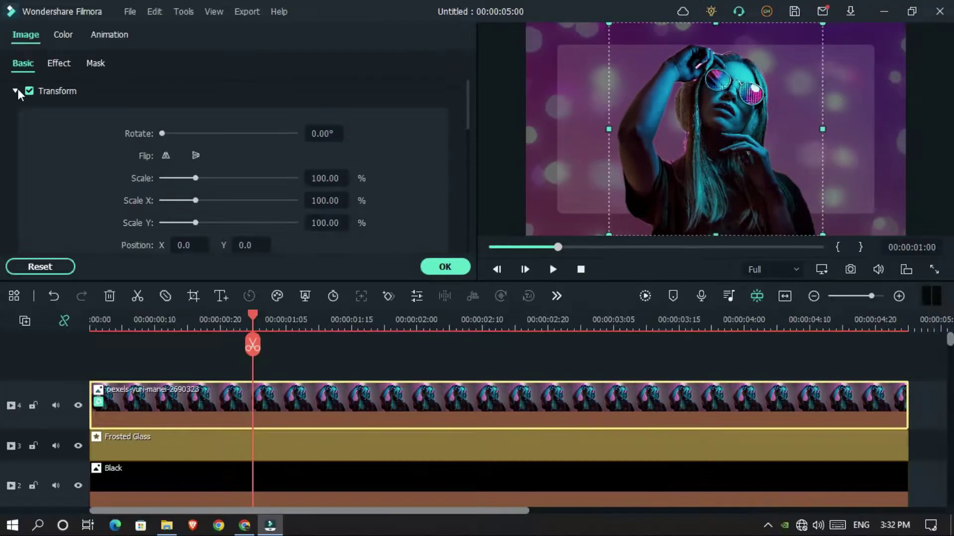
Position the portrait at X 155, Y 15.
{"action": "type", "text": "155"}
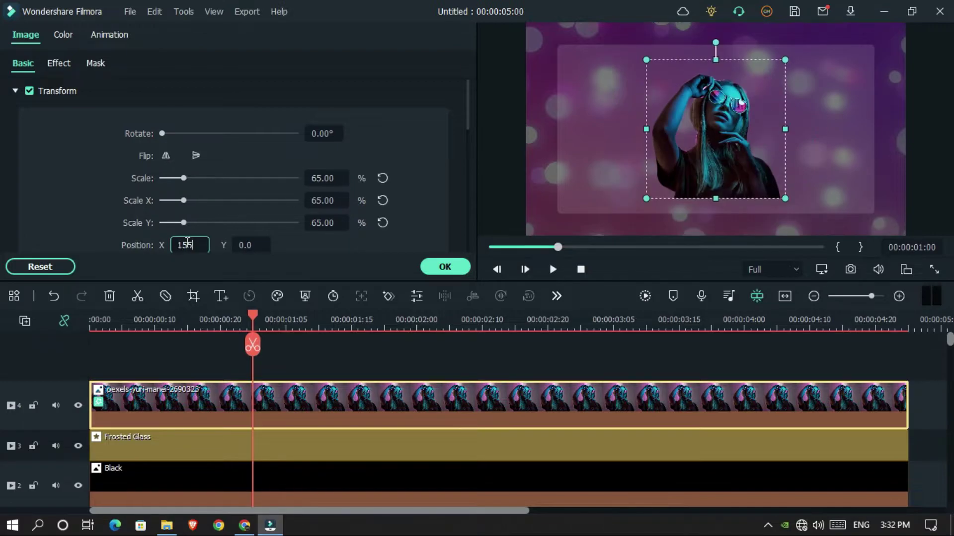
{"action": "key", "text": "Tab"}
{"action": "type", "text": "15"}
{"action": "key", "text": "Return"}
Give the portrait a black drop shadow with distance 0, blur 30 and opacity 65.
{"action": "left_click", "coordinate": [15, 91]}
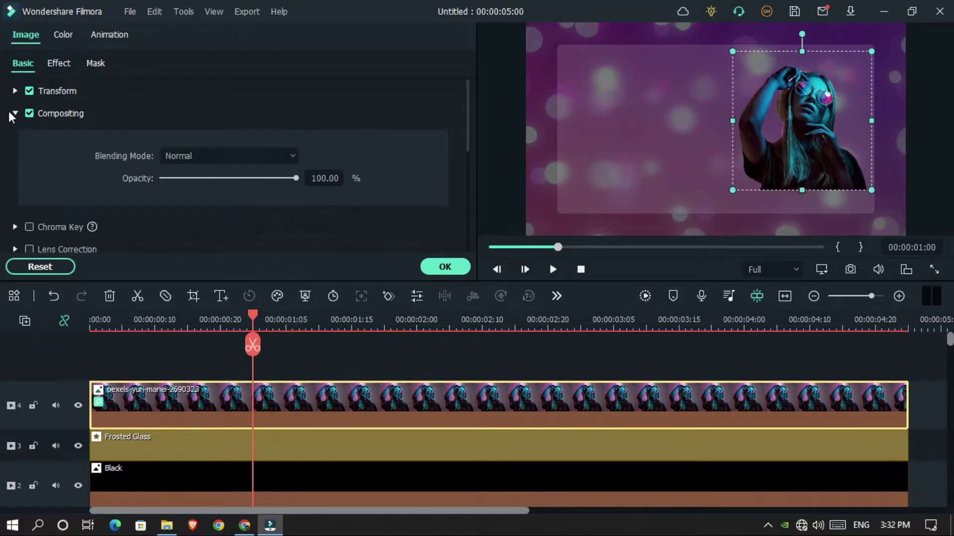
{"action": "left_click", "coordinate": [15, 113]}
{"action": "left_click", "coordinate": [15, 182]}
{"action": "scroll", "coordinate": [209, 154], "scroll_direction": "down", "scroll_amount": 3}
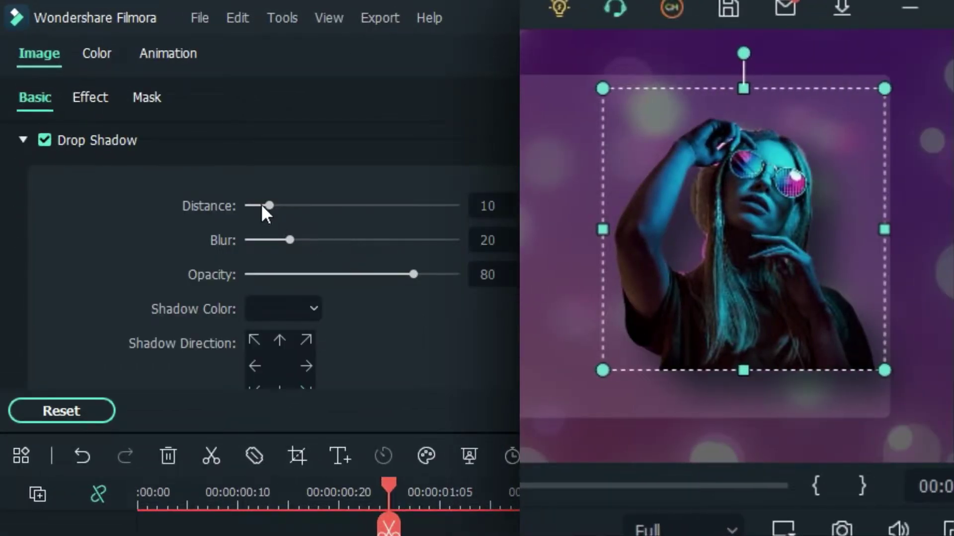
{"action": "left_click_drag", "start_coordinate": [262, 206], "coordinate": [224, 206]}
{"action": "left_click", "coordinate": [272, 309]}
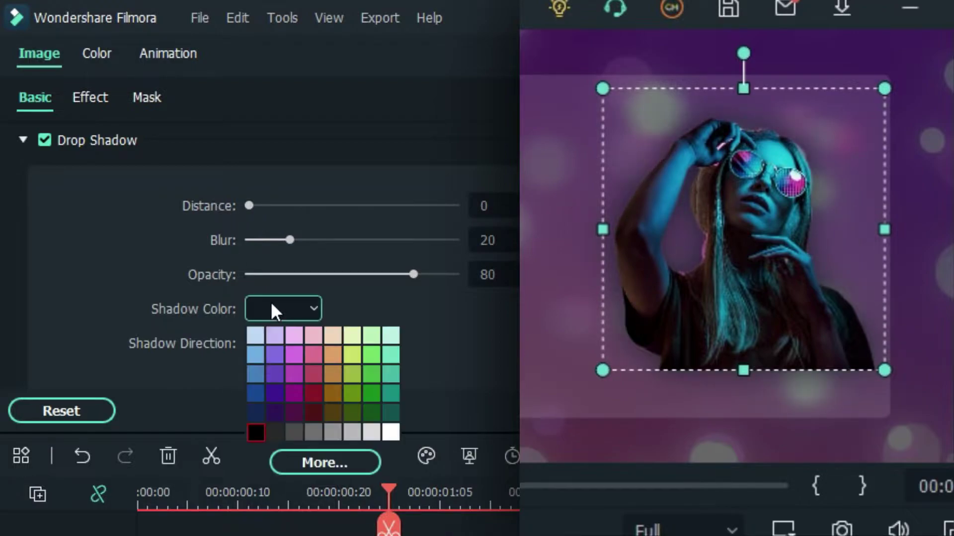
{"action": "left_click", "coordinate": [253, 432]}
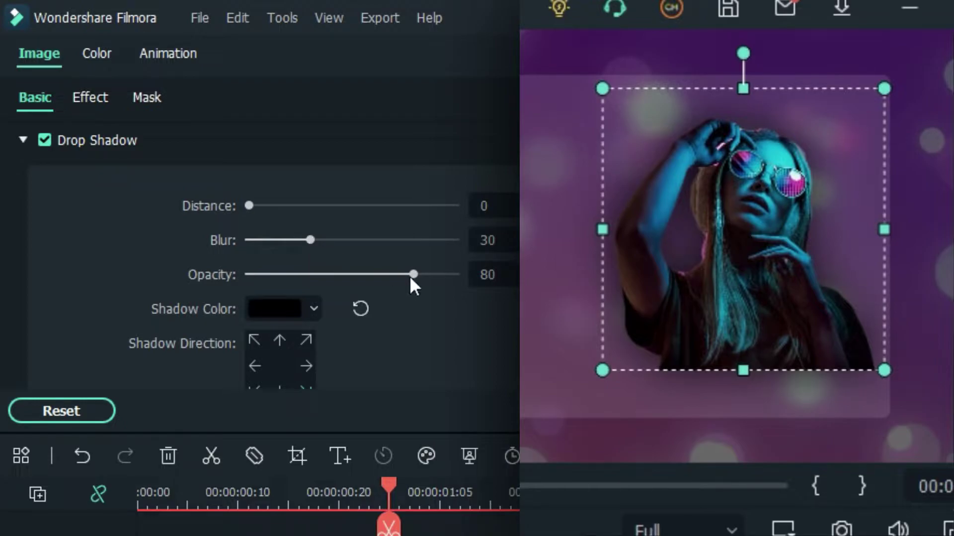
{"action": "left_click_drag", "start_coordinate": [411, 275], "coordinate": [382, 276]}
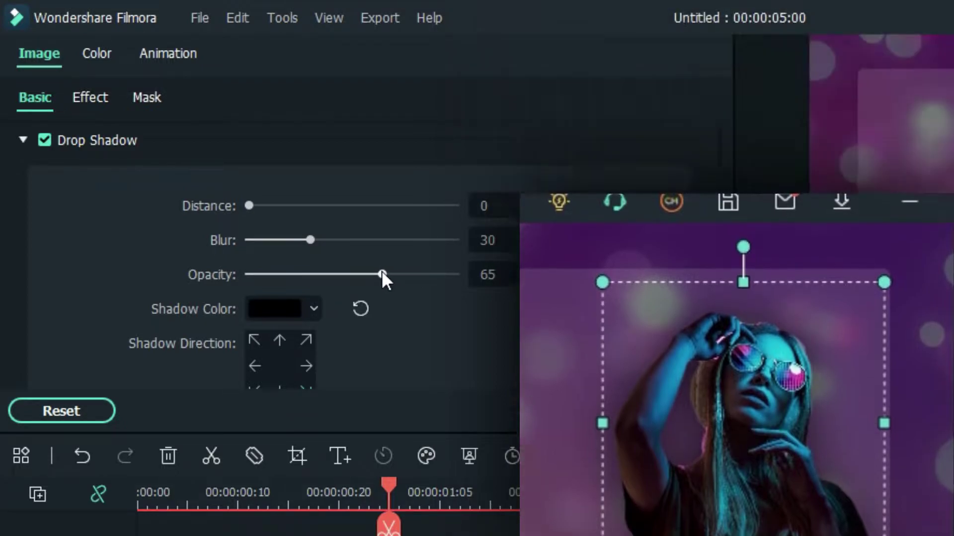
{"action": "left_click", "coordinate": [703, 410]}
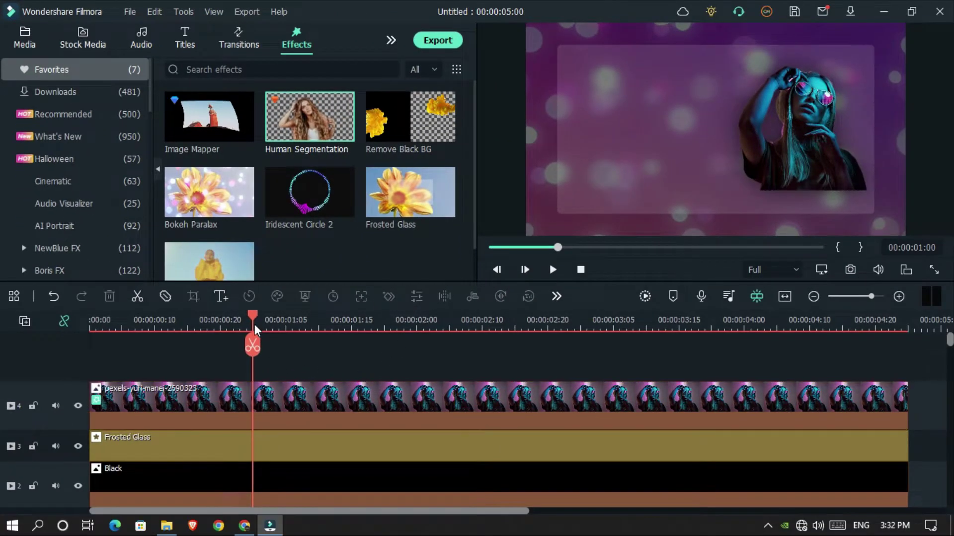
Add the TUT Viz visualizer clip to the empty top track, dismissing the resolution prompt.
{"action": "mouse_move", "coordinate": [286, 322]}
{"action": "left_mouse_down"}
{"action": "mouse_move", "coordinate": [525, 316]}
{"action": "mouse_move", "coordinate": [189, 314]}
{"action": "mouse_move", "coordinate": [318, 308]}
{"action": "mouse_move", "coordinate": [200, 321]}
{"action": "left_mouse_up"}
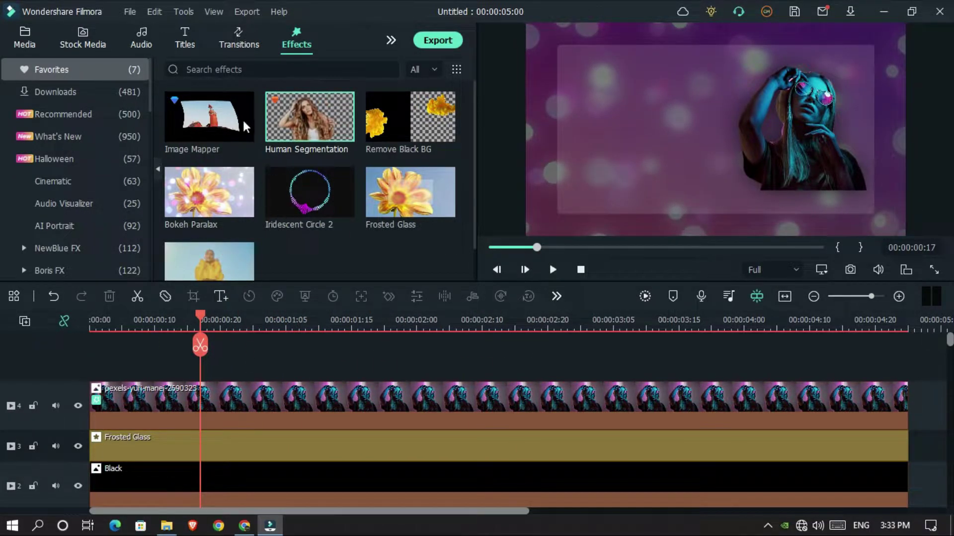
{"action": "left_click", "coordinate": [23, 42]}
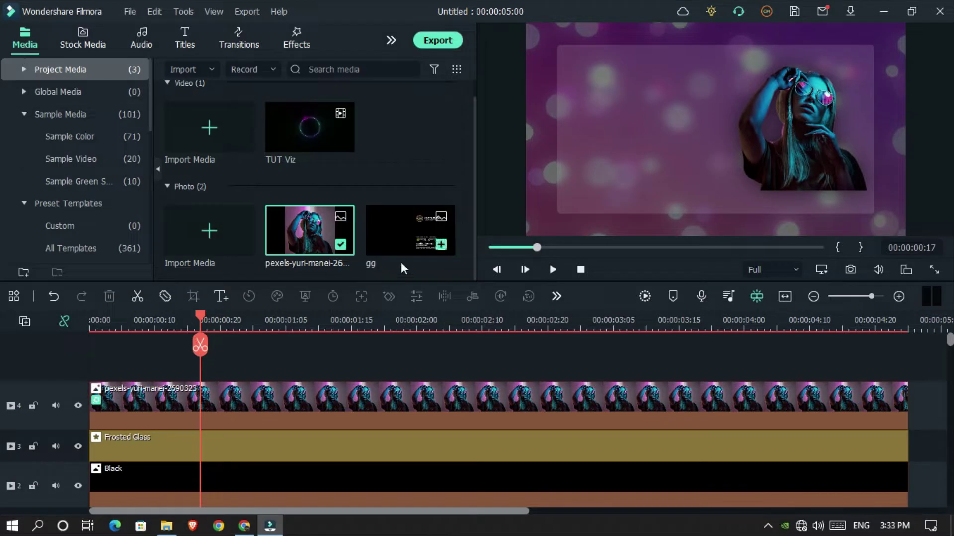
{"action": "left_click_drag", "start_coordinate": [265, 128], "coordinate": [78, 357]}
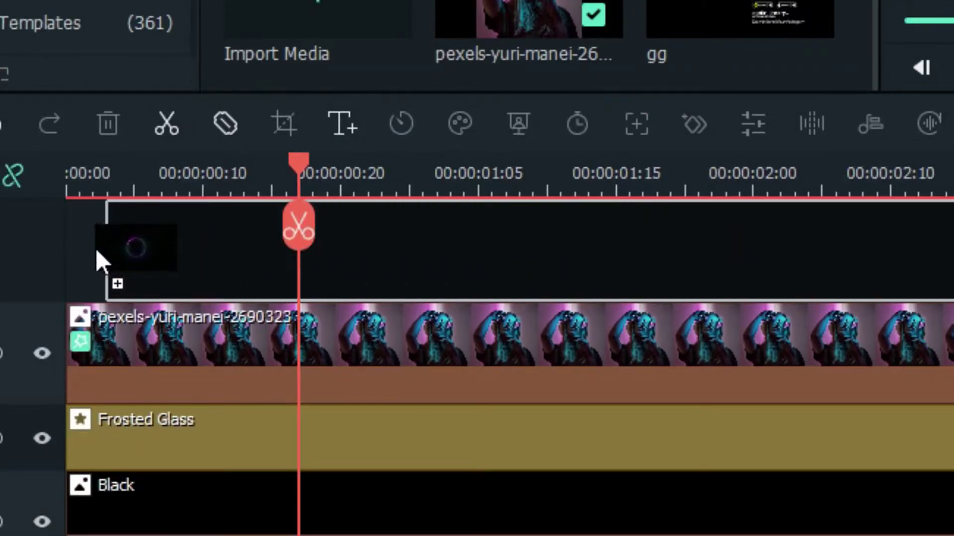
{"action": "left_click_drag", "start_coordinate": [42, 244], "coordinate": [44, 245]}
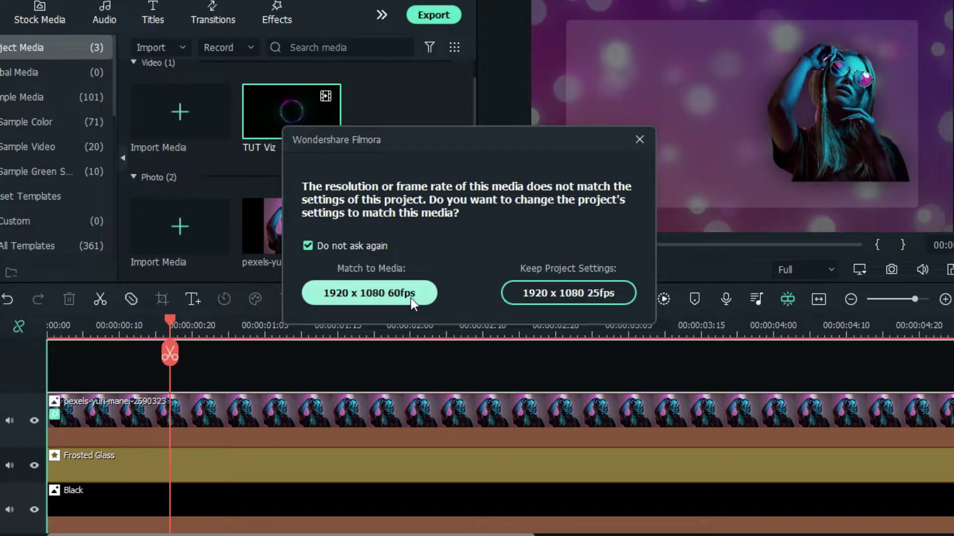
{"action": "left_click", "coordinate": [412, 294]}
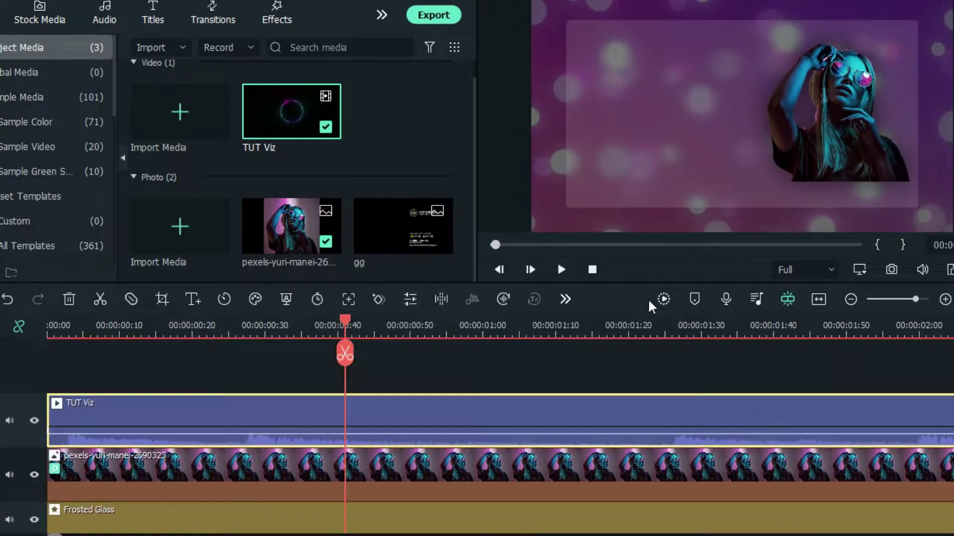
{"action": "left_click", "coordinate": [818, 299]}
Extend the background, frosted panel and portrait clips to about 3:35 and preview the visualizer.
{"action": "left_click_drag", "start_coordinate": [119, 396], "coordinate": [59, 452]}
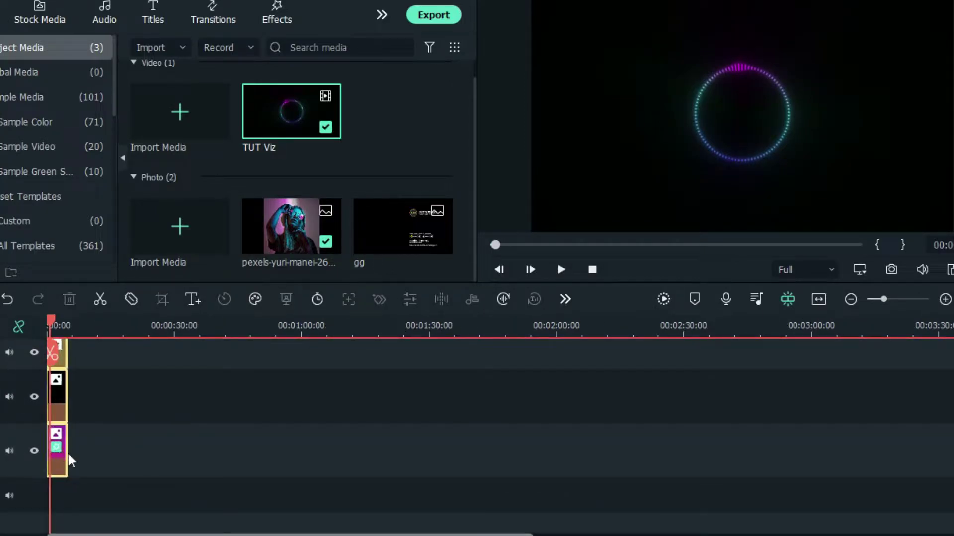
{"action": "mouse_move", "coordinate": [59, 452]}
{"action": "left_mouse_down"}
{"action": "mouse_move", "coordinate": [897, 449]}
{"action": "mouse_move", "coordinate": [907, 431]}
{"action": "left_mouse_up"}
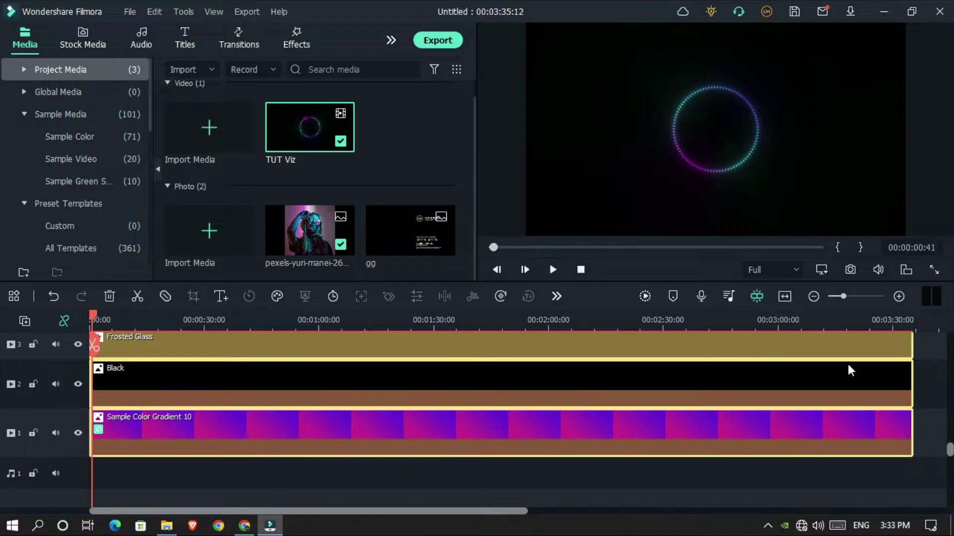
{"action": "scroll", "coordinate": [252, 349], "scroll_direction": "up", "scroll_amount": 3}
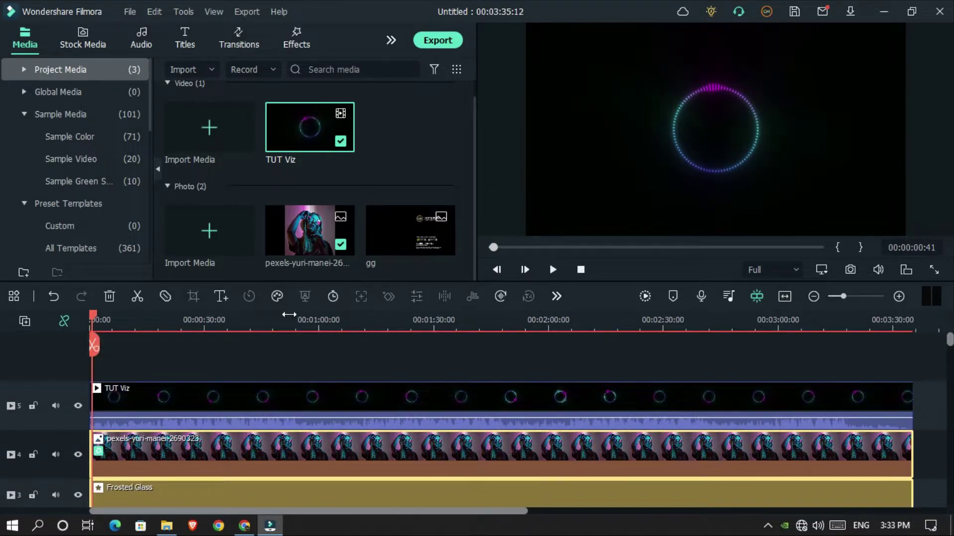
{"action": "left_click", "coordinate": [225, 403]}
{"action": "left_click", "coordinate": [143, 321]}
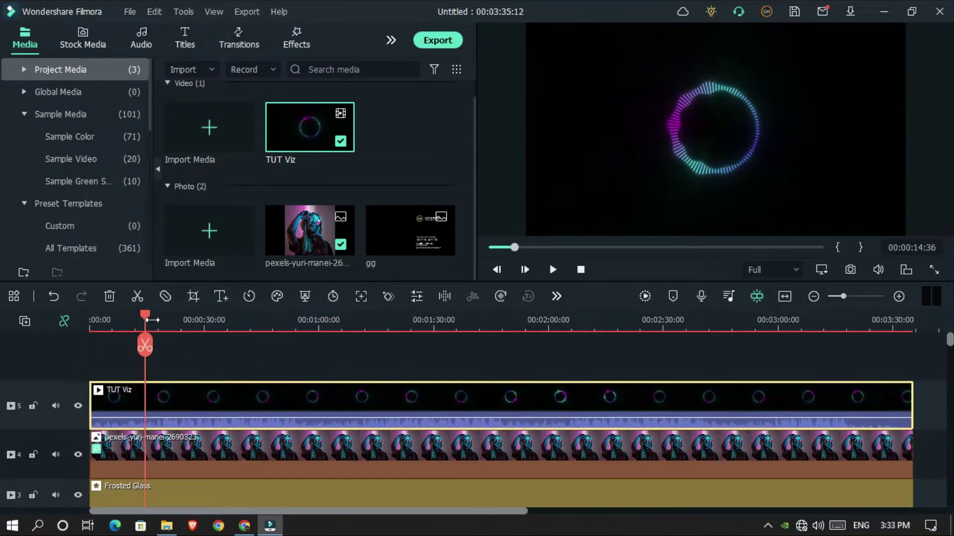
{"action": "scroll", "coordinate": [137, 323], "scroll_direction": "down", "scroll_amount": 2}
{"action": "scroll", "coordinate": [138, 318], "scroll_direction": "down", "scroll_amount": 1}
{"action": "left_click_drag", "start_coordinate": [138, 318], "coordinate": [239, 323]}
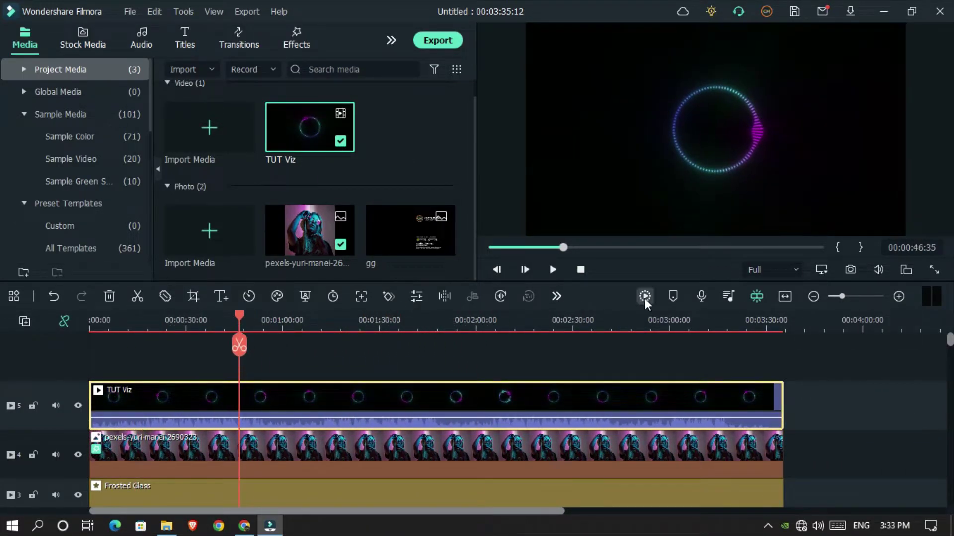
{"action": "left_click", "coordinate": [780, 300]}
{"action": "left_click", "coordinate": [302, 39]}
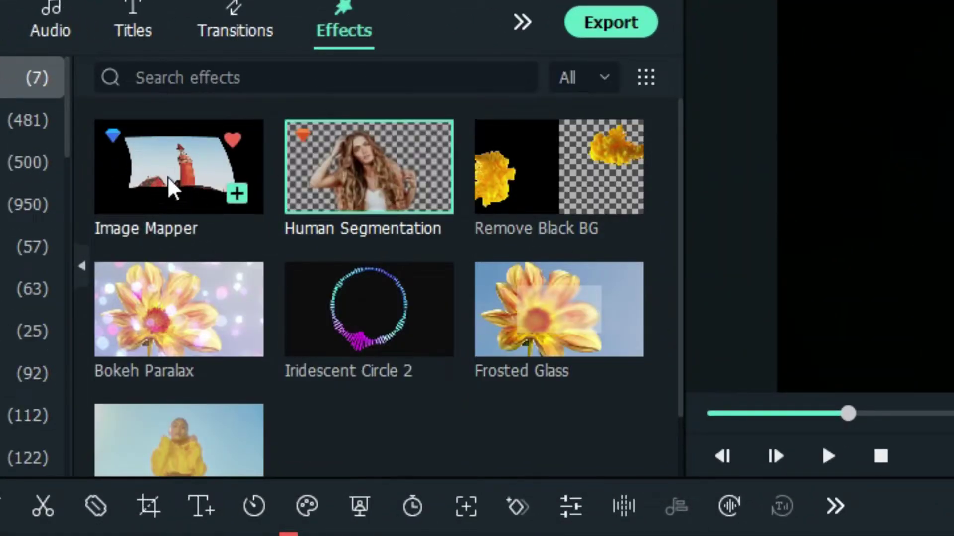
Apply Image Mapper to the TUT Viz clip and reset its preset to None.
{"action": "left_click_drag", "start_coordinate": [168, 176], "coordinate": [418, 313]}
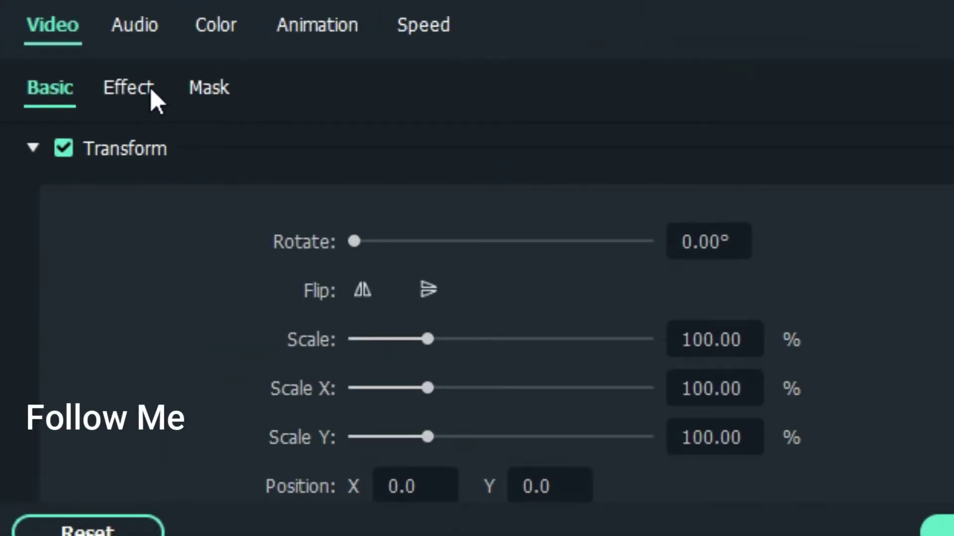
{"action": "left_click", "coordinate": [150, 87]}
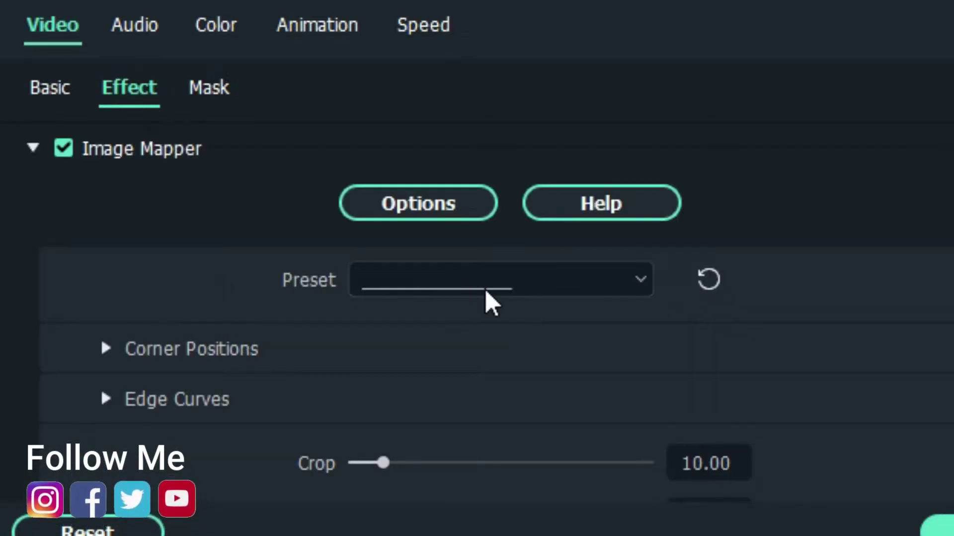
{"action": "left_click", "coordinate": [486, 288]}
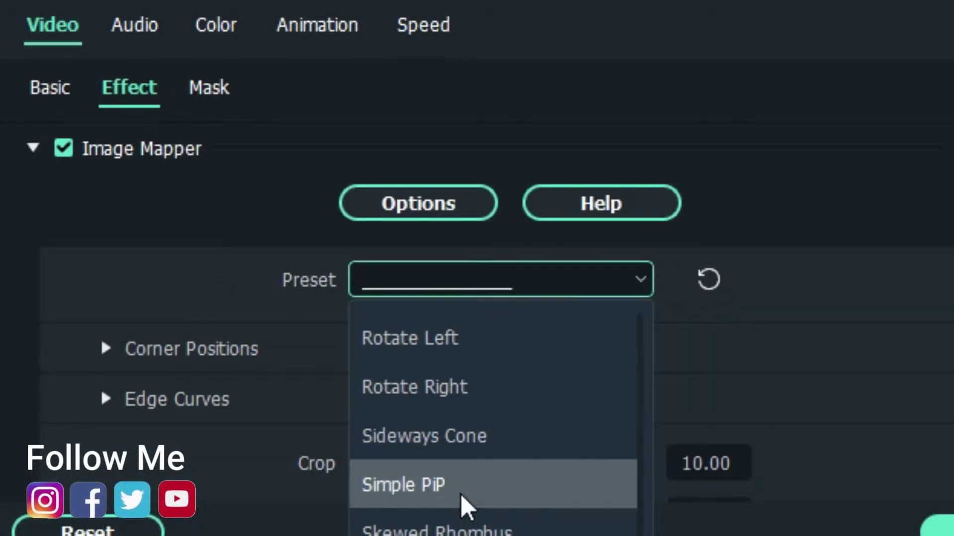
{"action": "scroll", "coordinate": [462, 504], "scroll_direction": "up", "scroll_amount": 2}
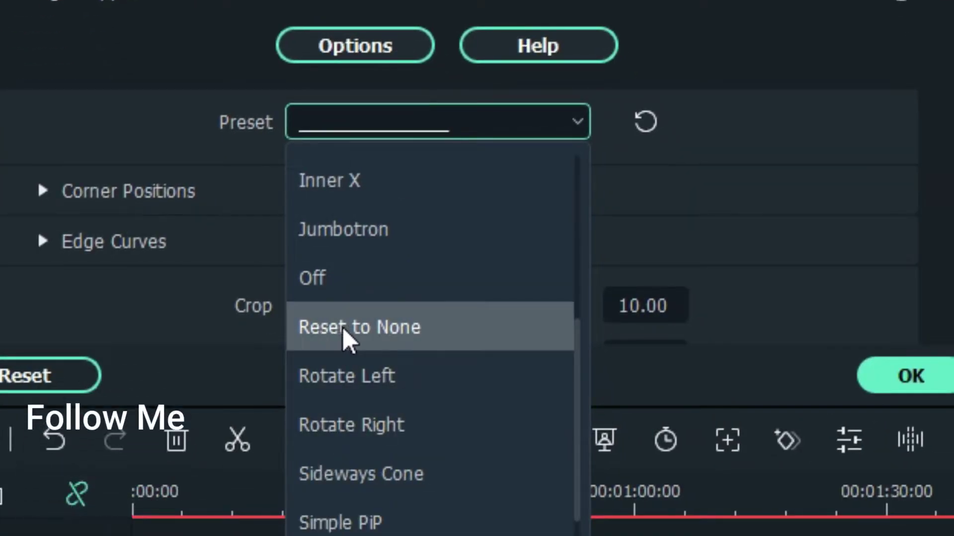
{"action": "left_click", "coordinate": [390, 328]}
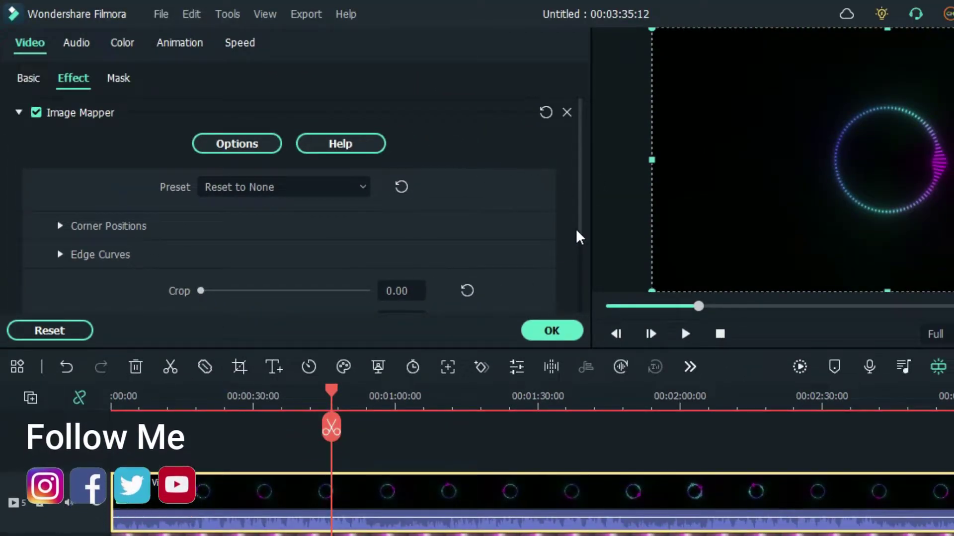
Set Image Mapper edge curves Top -62.50, Bottom -39.58 and Crop 51.56.
{"action": "left_click_drag", "start_coordinate": [581, 245], "coordinate": [579, 309]}
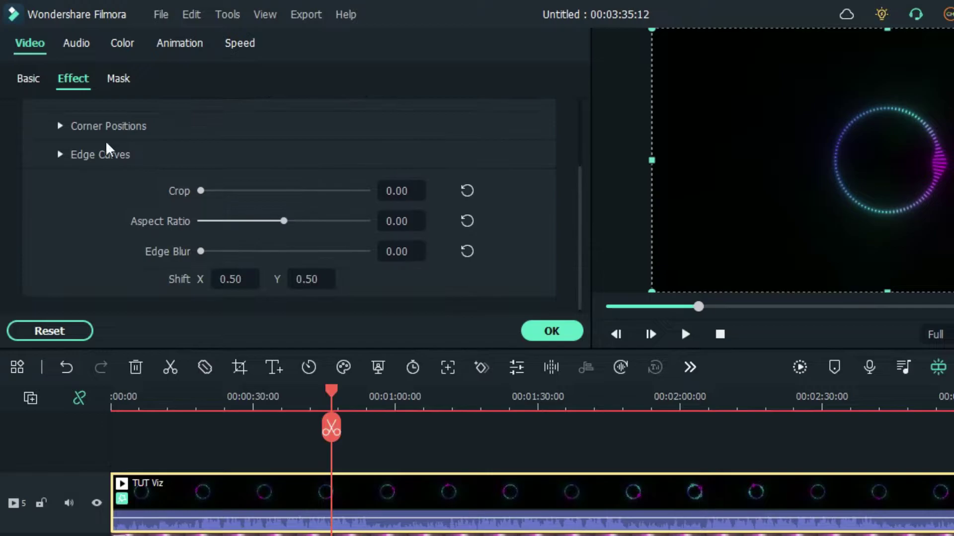
{"action": "left_click", "coordinate": [71, 155]}
{"action": "type", "text": "-62.5"}
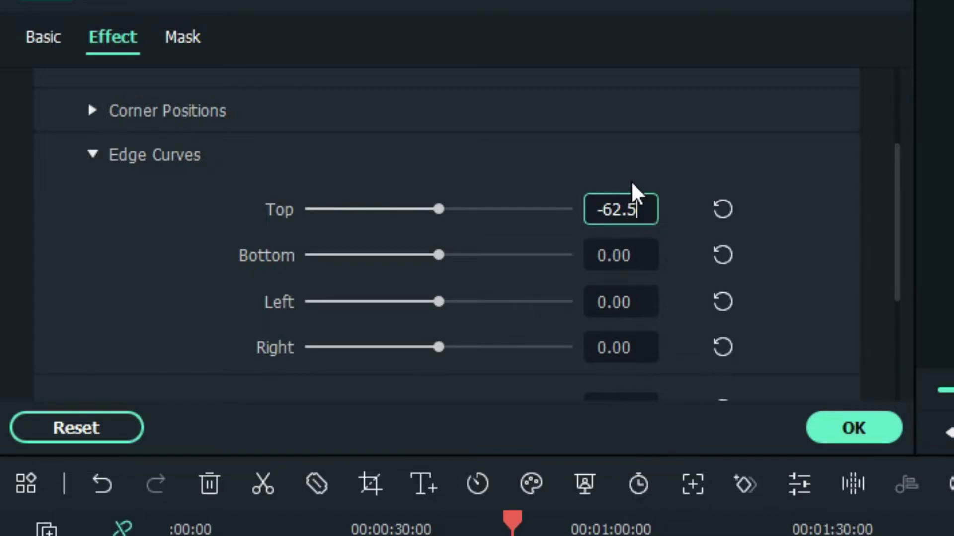
{"action": "key", "text": "Return"}
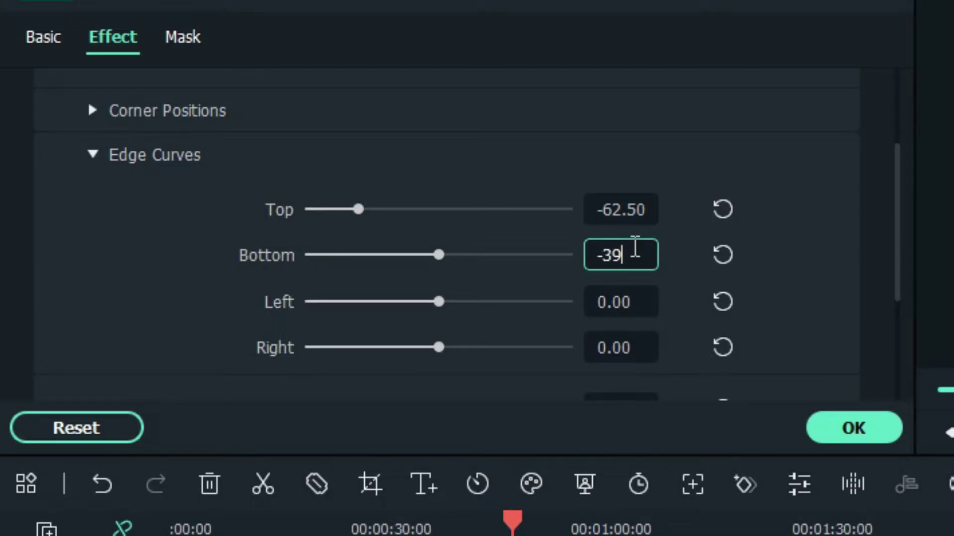
{"action": "key", "text": "Return"}
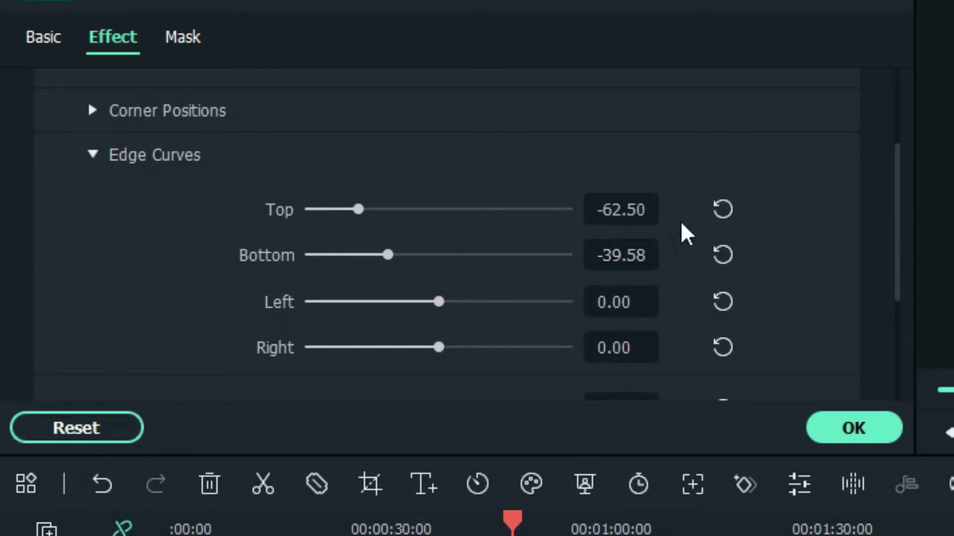
{"action": "left_click_drag", "start_coordinate": [899, 228], "coordinate": [916, 298]}
{"action": "type", "text": "51.56"}
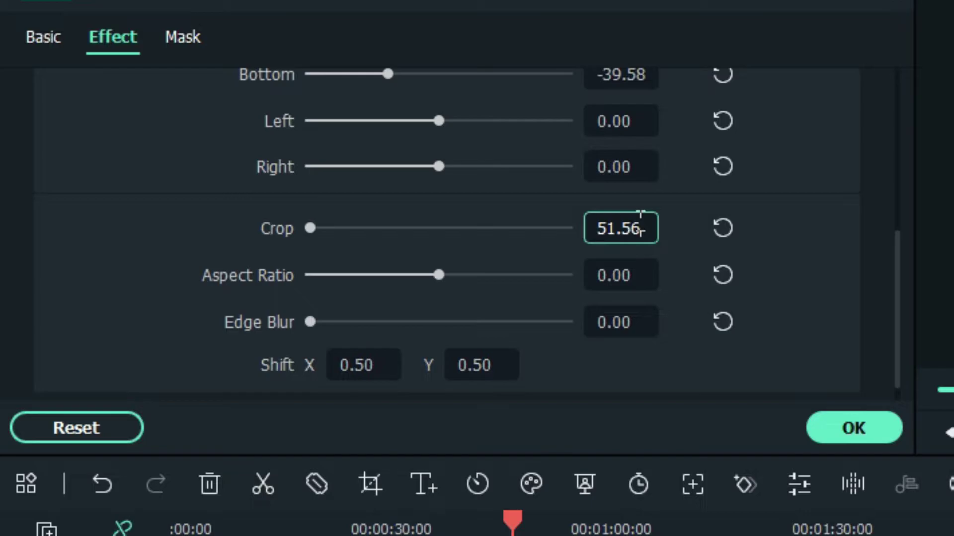
{"action": "key", "text": "Return"}
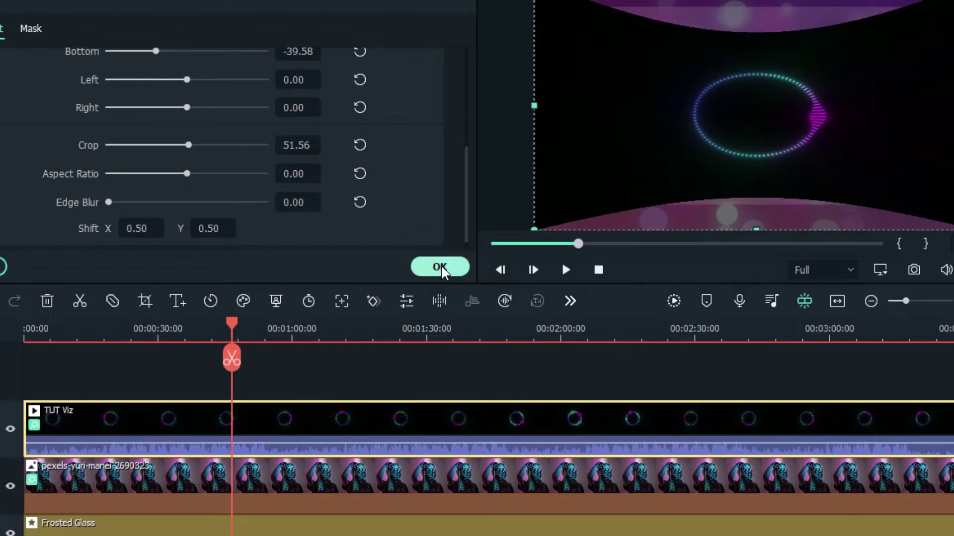
Confirm Image Mapper, apply Remove Black BG to TUT Viz, and scrub to preview the ring.
{"action": "left_click", "coordinate": [440, 269]}
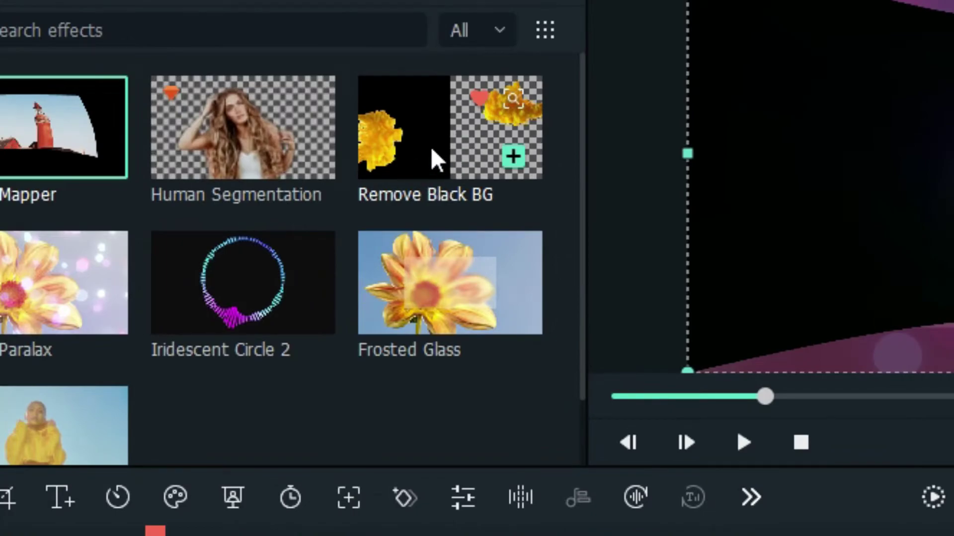
{"action": "left_click", "coordinate": [431, 147]}
{"action": "left_click_drag", "start_coordinate": [408, 139], "coordinate": [366, 362]}
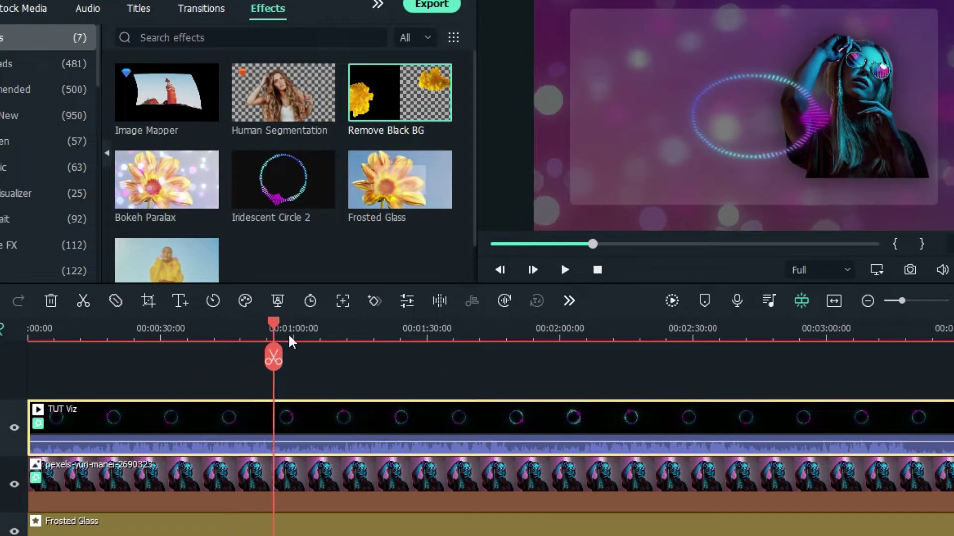
{"action": "left_click_drag", "start_coordinate": [290, 343], "coordinate": [327, 355]}
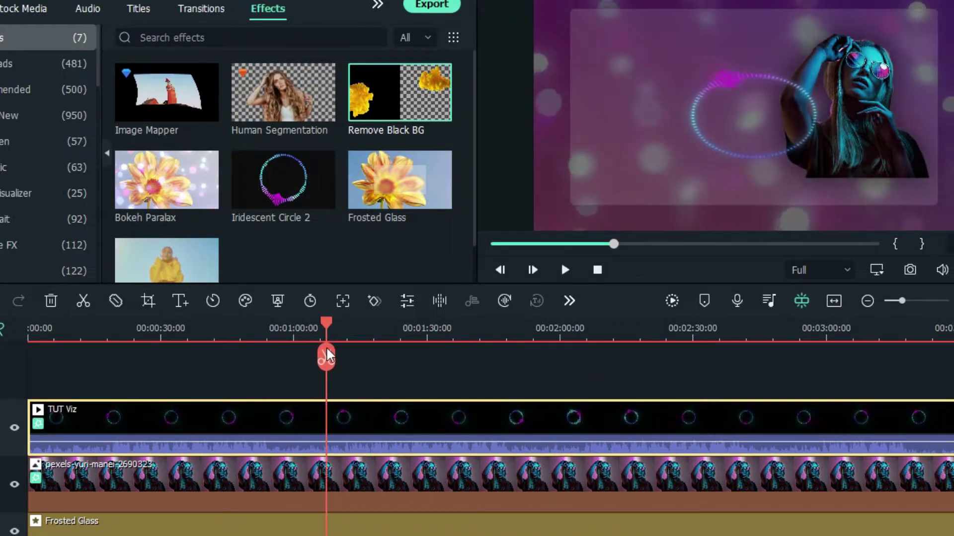
Rotate the visualizer ring to 324° and enlarge it to 155%.
{"action": "double_click", "coordinate": [189, 420]}
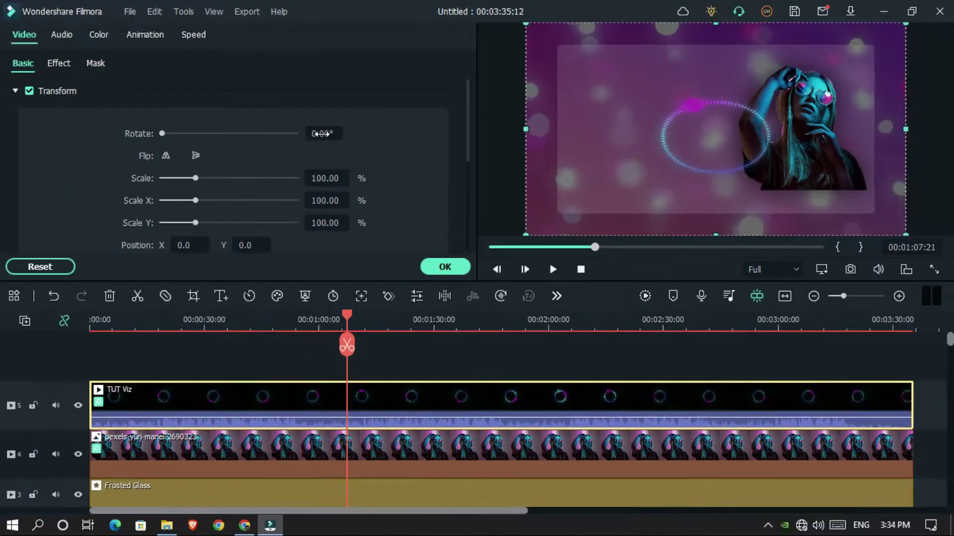
{"action": "type", "text": "24"}
{"action": "key", "text": "Return"}
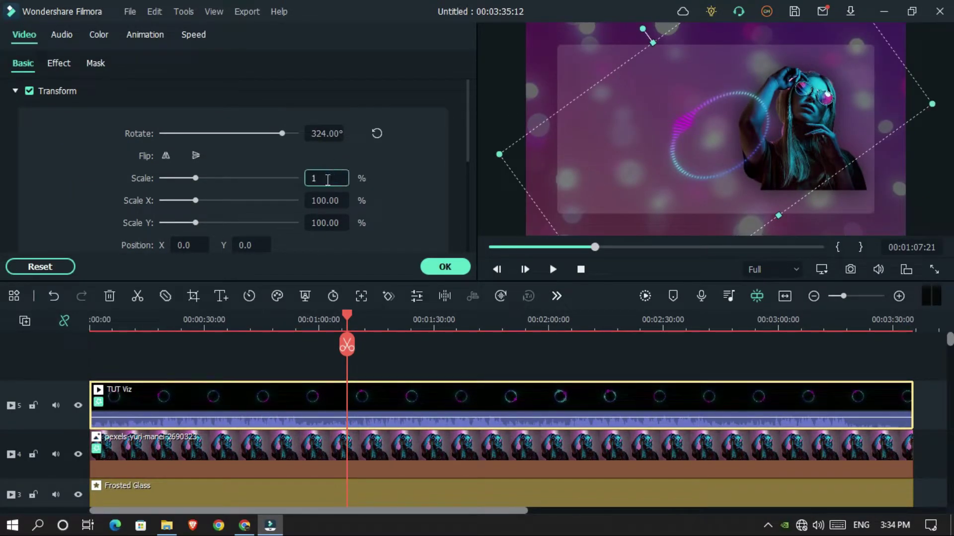
{"action": "type", "text": "155"}
{"action": "key", "text": "Return"}
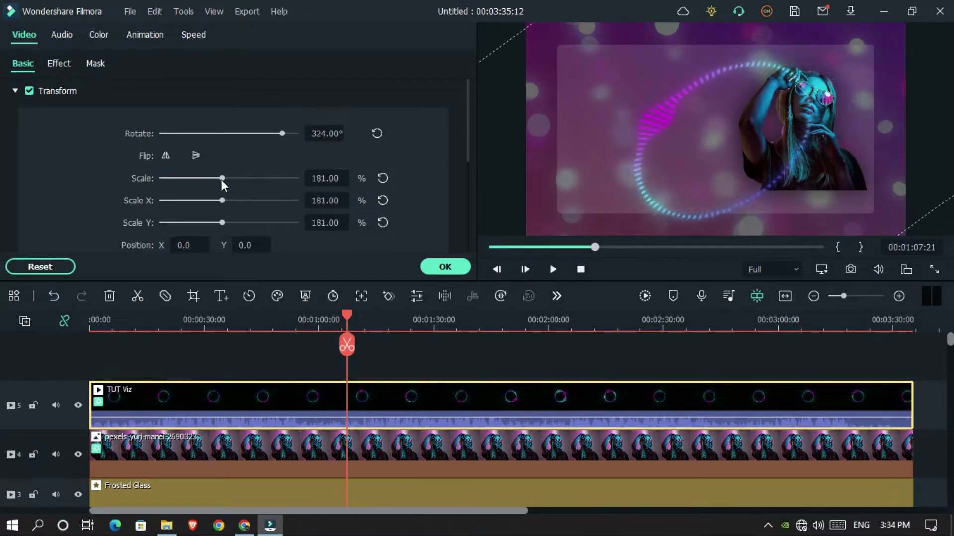
Move the ring to X 155, Y 15 and settle its scale at 130%.
{"action": "left_click", "coordinate": [201, 248]}
{"action": "type", "text": "155"}
{"action": "key", "text": "Tab"}
{"action": "type", "text": "15"}
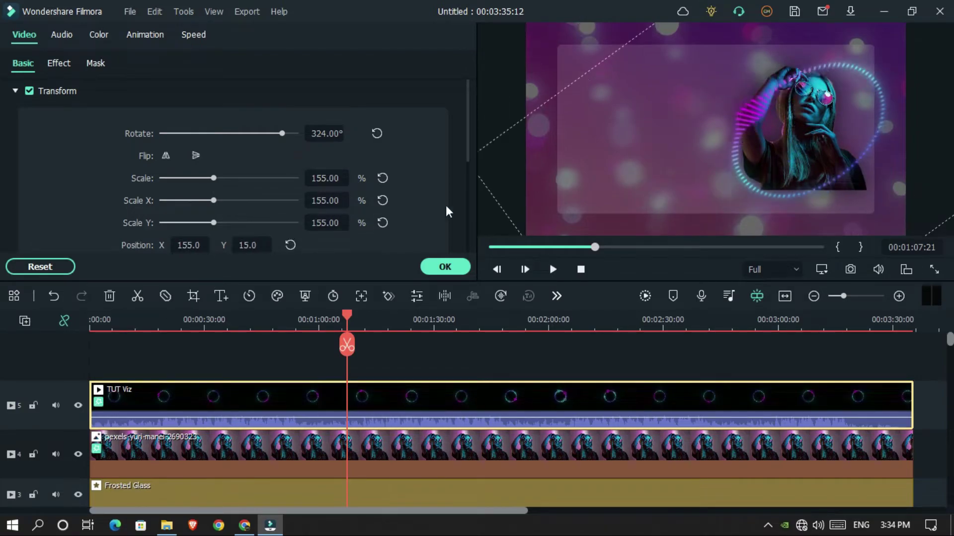
{"action": "left_click_drag", "start_coordinate": [214, 178], "coordinate": [207, 179]}
{"action": "left_click", "coordinate": [324, 178]}
{"action": "type", "text": "125"}
{"action": "key", "text": "Return"}
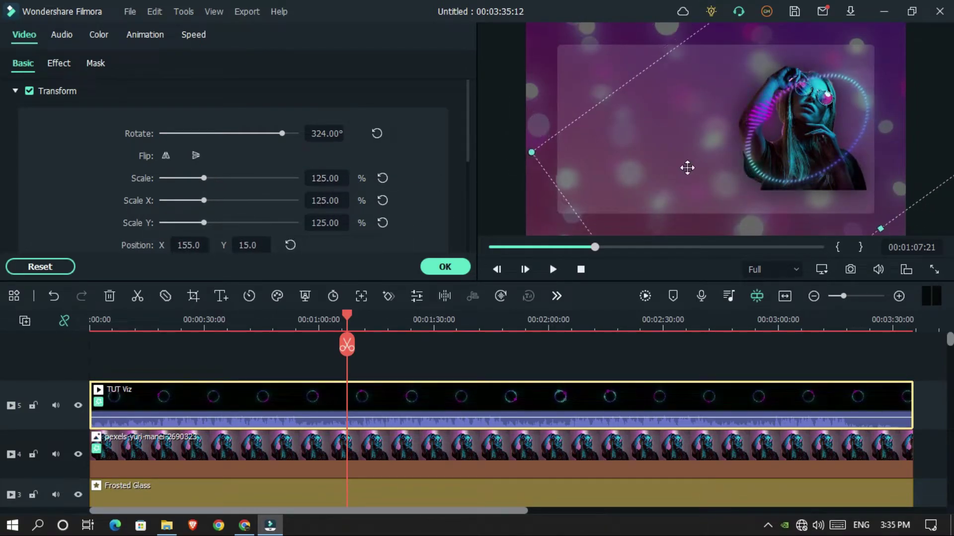
{"action": "type", "text": "30"}
{"action": "key", "text": "Return"}
Nudge the visualizer ring left, then add Color Blur to the timeline around one minute.
{"action": "left_click_drag", "start_coordinate": [795, 150], "coordinate": [776, 153]}
{"action": "left_click", "coordinate": [384, 361]}
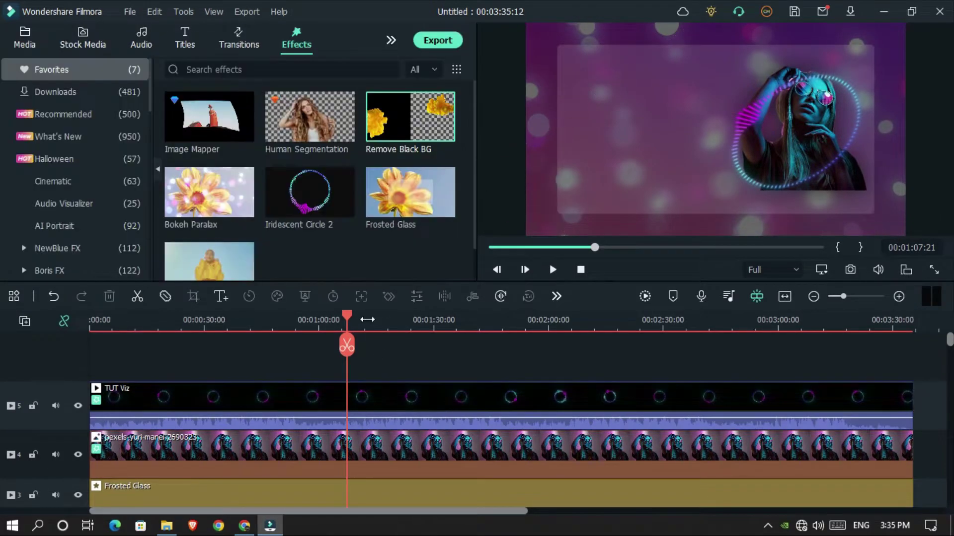
{"action": "mouse_move", "coordinate": [347, 315]}
{"action": "left_mouse_down"}
{"action": "mouse_move", "coordinate": [320, 320]}
{"action": "mouse_move", "coordinate": [419, 317]}
{"action": "mouse_move", "coordinate": [330, 308]}
{"action": "left_mouse_up"}
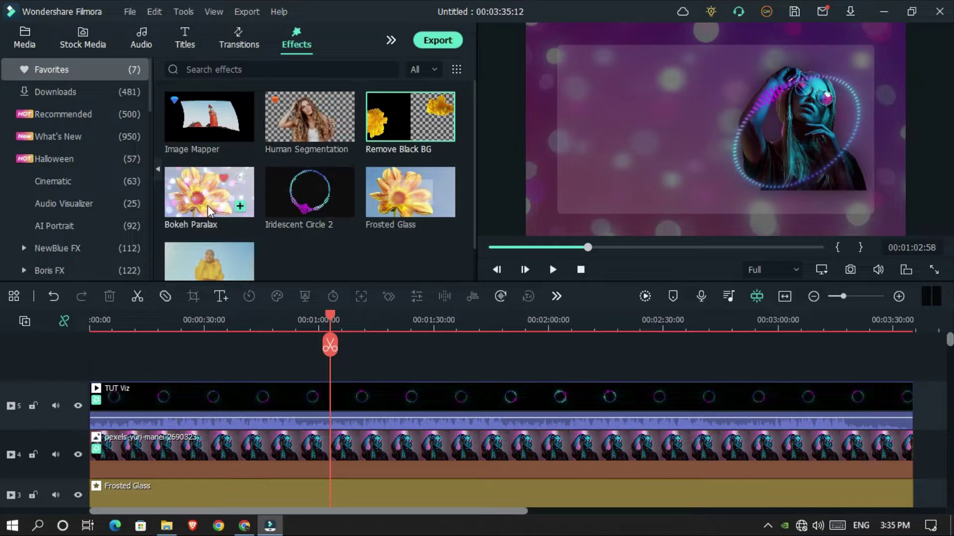
{"action": "scroll", "coordinate": [208, 211], "scroll_direction": "down", "scroll_amount": 2}
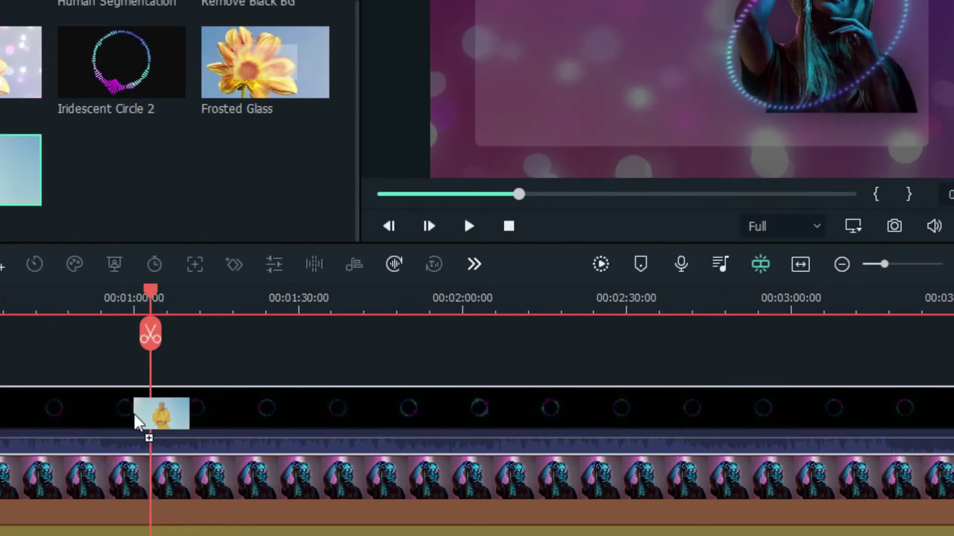
{"action": "left_click_drag", "start_coordinate": [290, 196], "coordinate": [526, 535]}
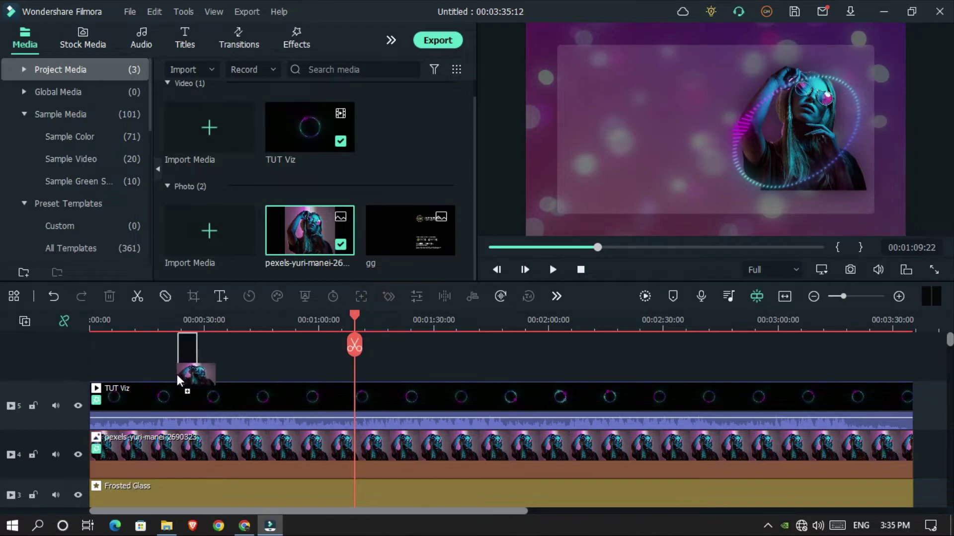
Put a second portrait copy on a new top track to about 2:56 with Human Segmentation.
{"action": "left_click_drag", "start_coordinate": [96, 367], "coordinate": [98, 362]}
{"action": "left_click_drag", "start_coordinate": [106, 397], "coordinate": [772, 398]}
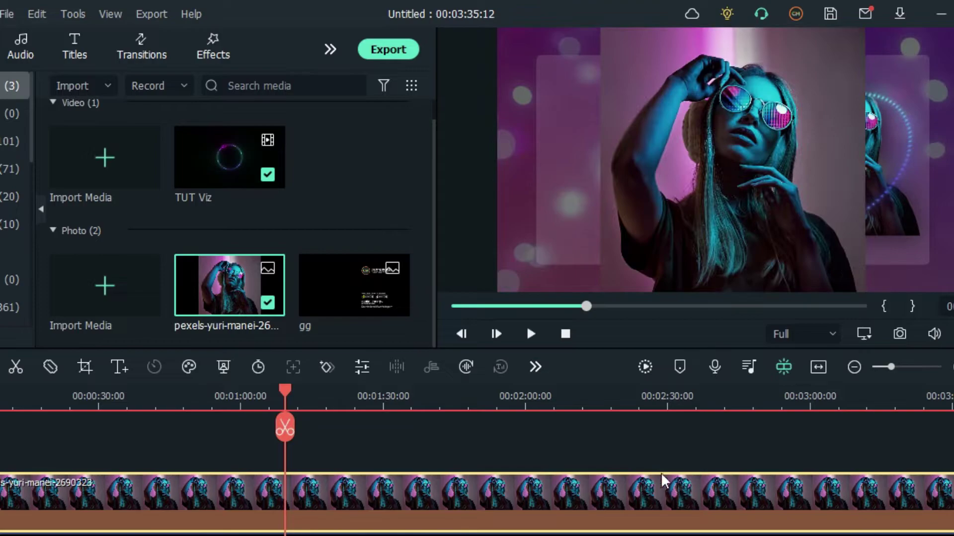
{"action": "left_click", "coordinate": [212, 48]}
{"action": "scroll", "coordinate": [163, 245], "scroll_direction": "up", "scroll_amount": 1}
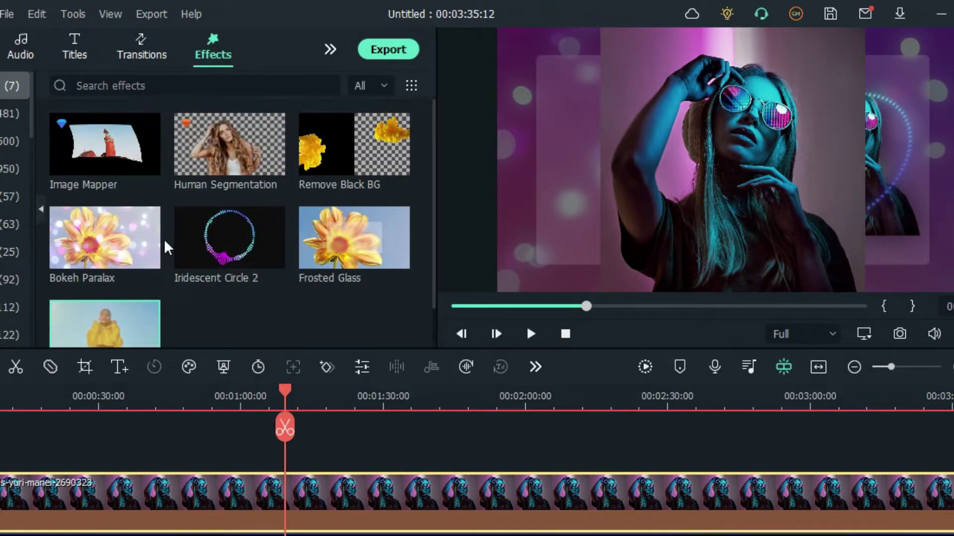
{"action": "left_click_drag", "start_coordinate": [267, 159], "coordinate": [281, 491]}
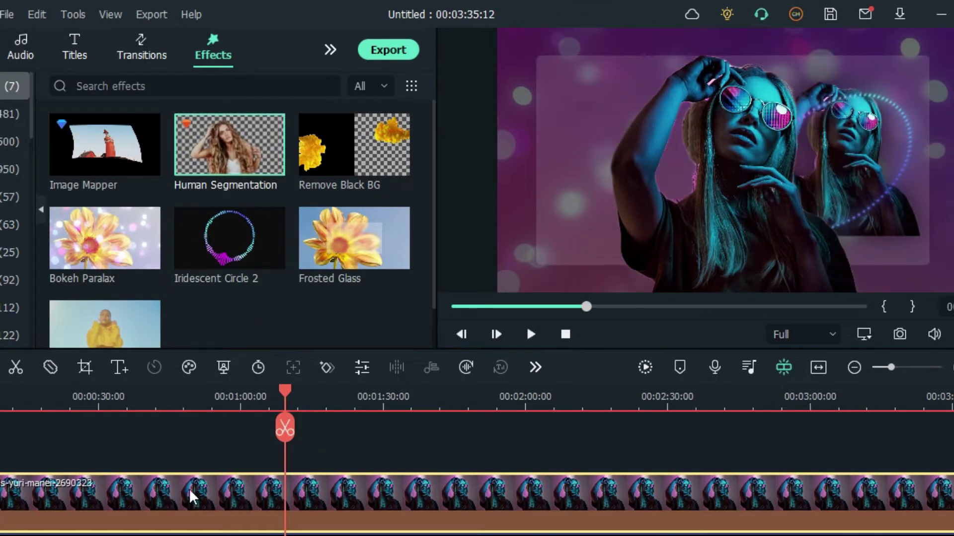
Scale the top portrait copy to 65% and position it at X 155, Y 15.
{"action": "double_click", "coordinate": [192, 493]}
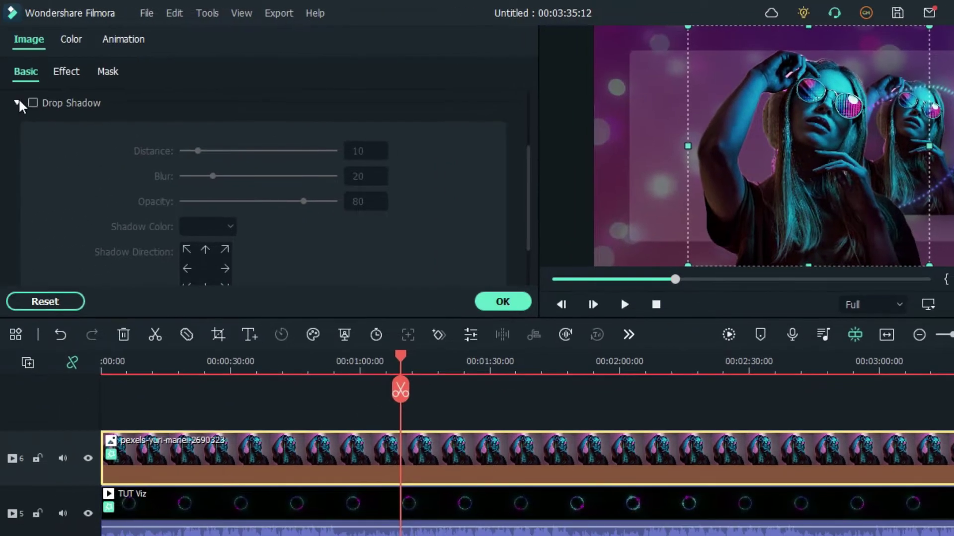
{"action": "left_click", "coordinate": [18, 103]}
{"action": "left_click", "coordinate": [31, 105]}
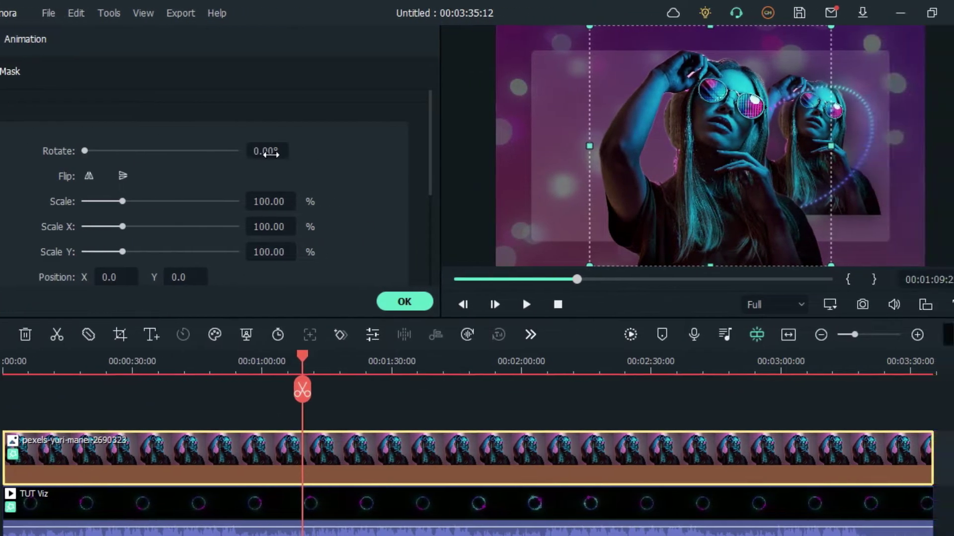
{"action": "left_click", "coordinate": [268, 201]}
{"action": "type", "text": "65"}
{"action": "left_click", "coordinate": [116, 277]}
{"action": "type", "text": "155"}
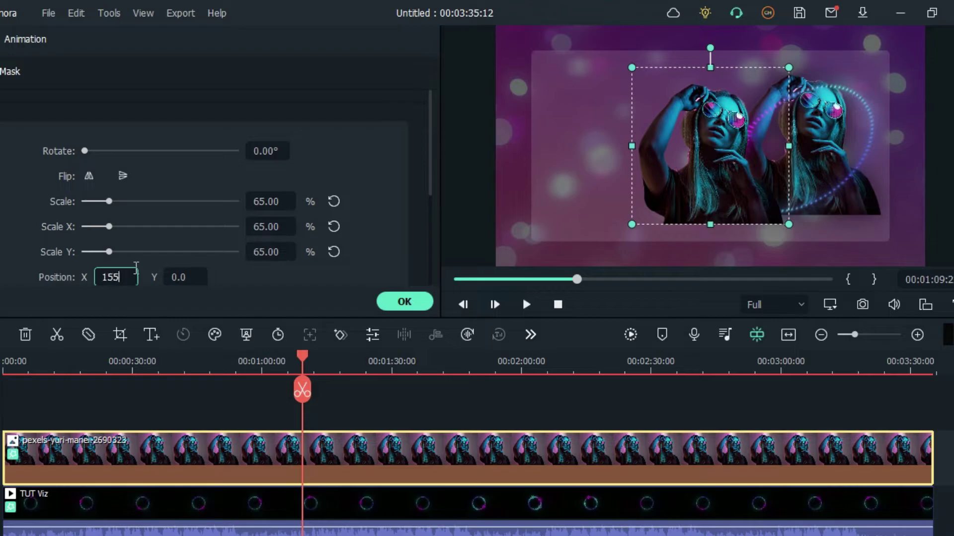
{"action": "key", "text": "Tab"}
{"action": "type", "text": "15"}
{"action": "key", "text": "Return"}
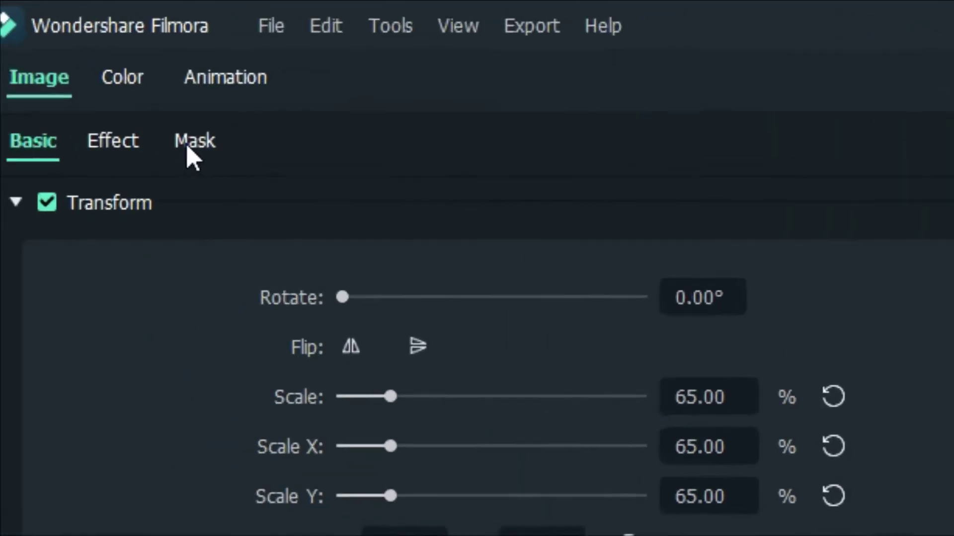
Apply a diagonal Double line mask over her face on the portrait copy.
{"action": "left_click", "coordinate": [11, 72]}
{"action": "left_click", "coordinate": [839, 268]}
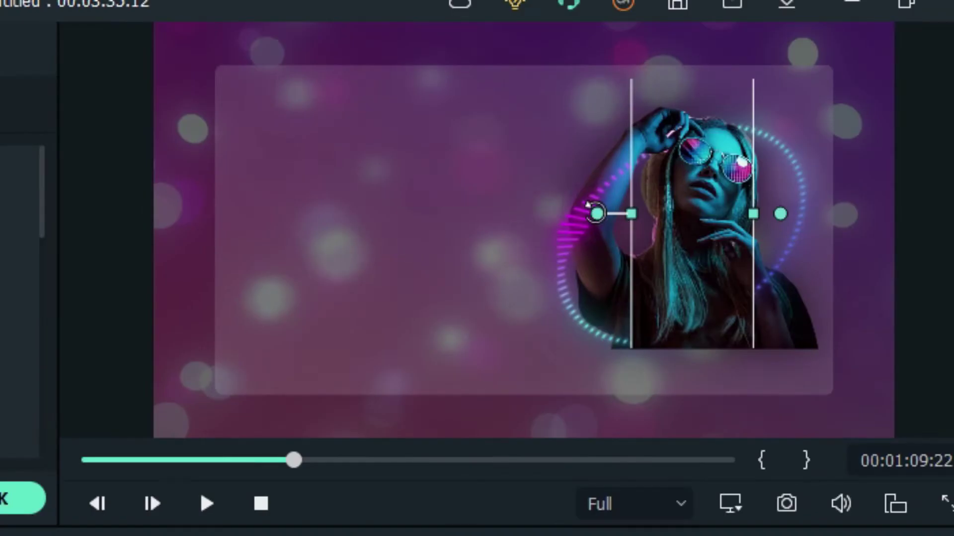
{"action": "left_click_drag", "start_coordinate": [597, 214], "coordinate": [628, 134]}
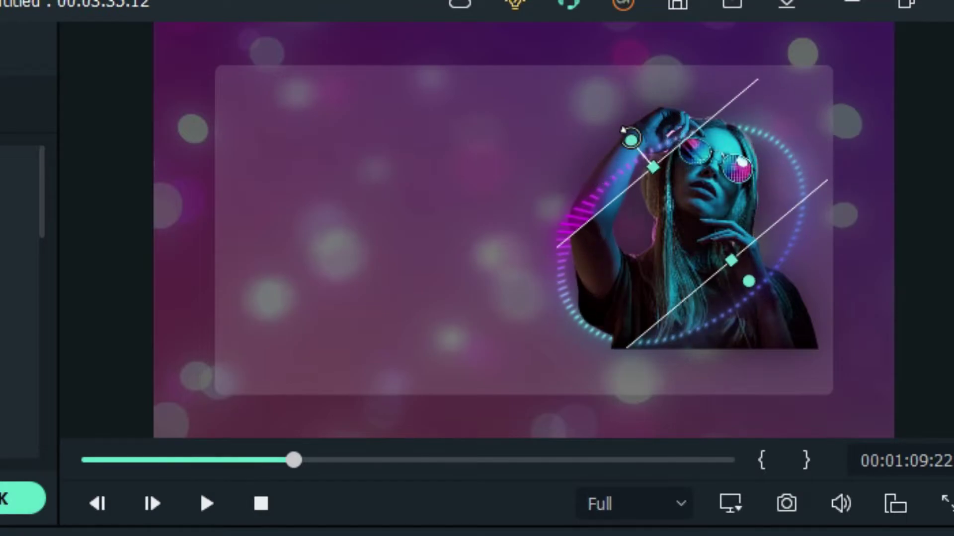
{"action": "left_click_drag", "start_coordinate": [686, 203], "coordinate": [649, 174]}
{"action": "mouse_move", "coordinate": [803, 185]}
{"action": "left_mouse_down"}
{"action": "mouse_move", "coordinate": [771, 132]}
{"action": "mouse_move", "coordinate": [743, 141]}
{"action": "mouse_move", "coordinate": [754, 157]}
{"action": "left_mouse_up"}
{"action": "left_click", "coordinate": [284, 381]}
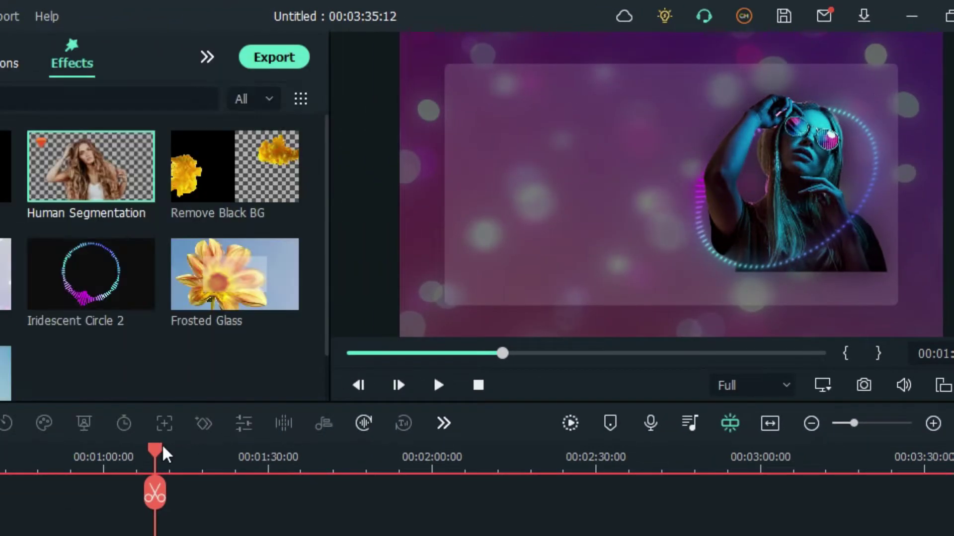
Narrow the double-line mask and scale the circle visualizer to 131%.
{"action": "mouse_move", "coordinate": [157, 451]}
{"action": "left_mouse_down"}
{"action": "mouse_move", "coordinate": [320, 452]}
{"action": "mouse_move", "coordinate": [207, 447]}
{"action": "left_mouse_up"}
{"action": "double_click", "coordinate": [192, 505]}
{"action": "left_click_drag", "start_coordinate": [784, 194], "coordinate": [803, 199]}
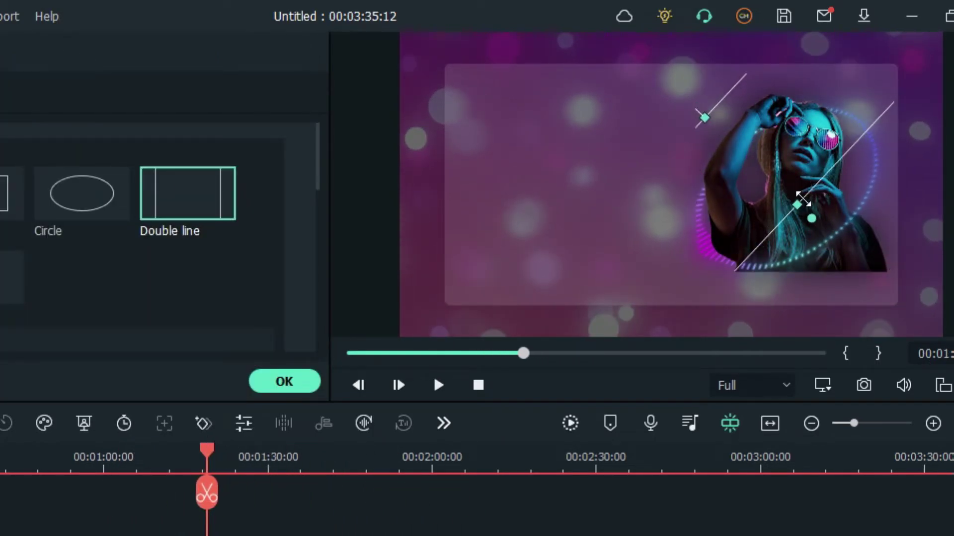
{"action": "left_click_drag", "start_coordinate": [207, 449], "coordinate": [261, 451]}
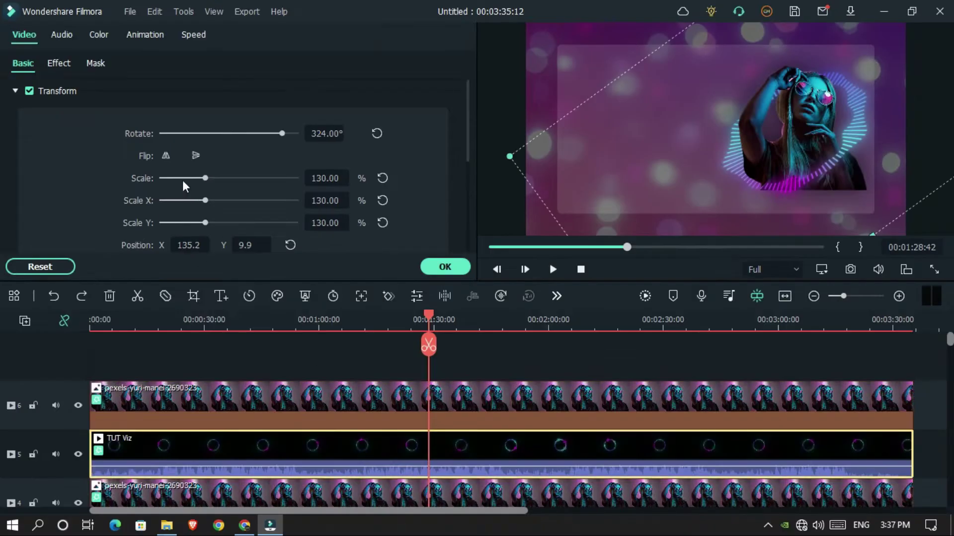
{"action": "left_click_drag", "start_coordinate": [204, 179], "coordinate": [204, 180]}
{"action": "mouse_move", "coordinate": [429, 318]}
{"action": "left_mouse_down"}
{"action": "mouse_move", "coordinate": [442, 321]}
{"action": "mouse_move", "coordinate": [371, 319]}
{"action": "mouse_move", "coordinate": [492, 320]}
{"action": "mouse_move", "coordinate": [198, 319]}
{"action": "left_mouse_up"}
Add the gg image on a new track spanning the whole timeline.
{"action": "left_click", "coordinate": [408, 351]}
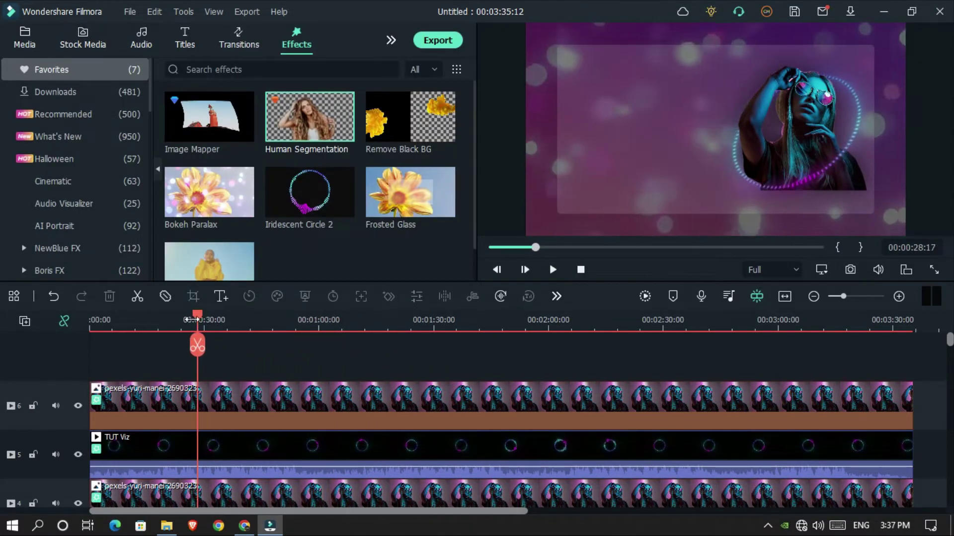
{"action": "left_click", "coordinate": [34, 40]}
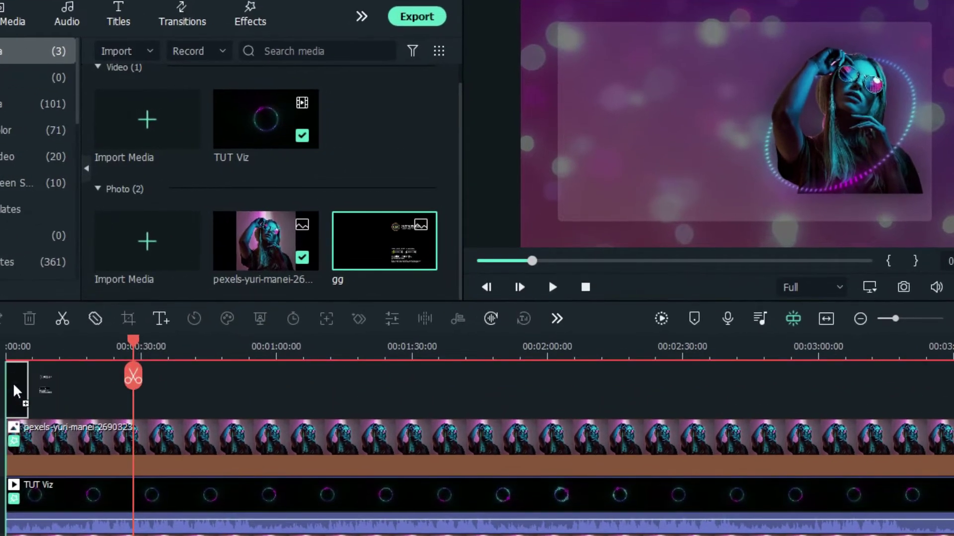
{"action": "left_click_drag", "start_coordinate": [400, 232], "coordinate": [119, 372]}
{"action": "left_click_drag", "start_coordinate": [34, 441], "coordinate": [948, 447]}
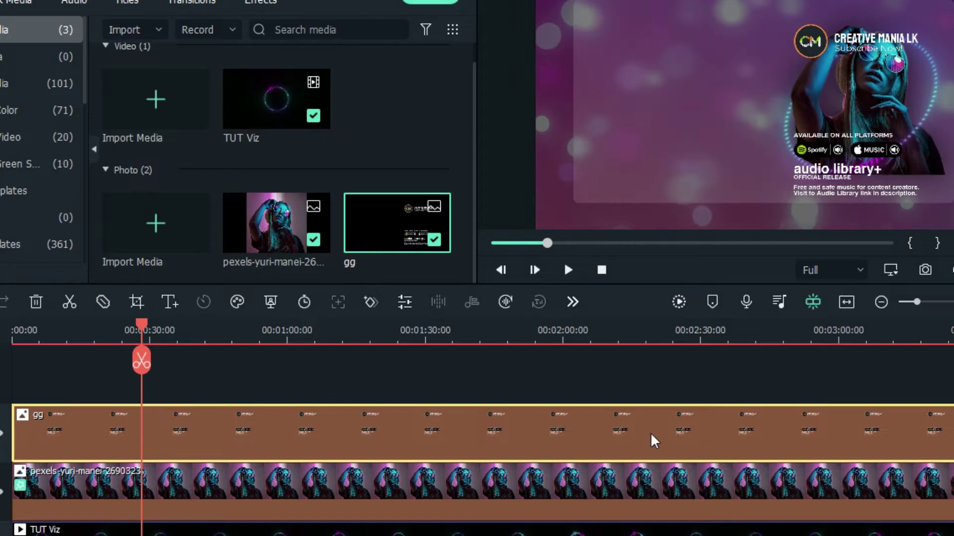
Shift the gg overlay left and keyframe its opacity from 0 to 100.
{"action": "double_click", "coordinate": [654, 440]}
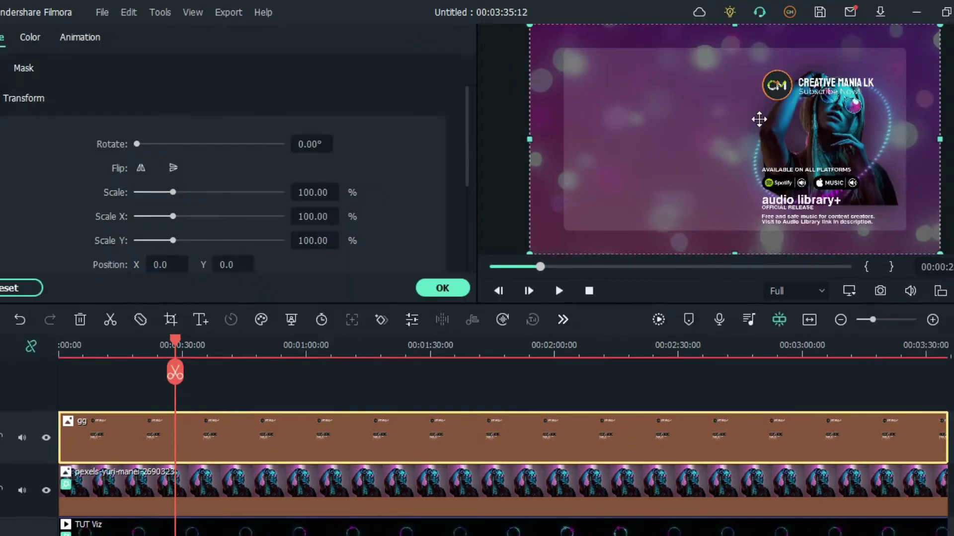
{"action": "left_click_drag", "start_coordinate": [760, 117], "coordinate": [658, 134]}
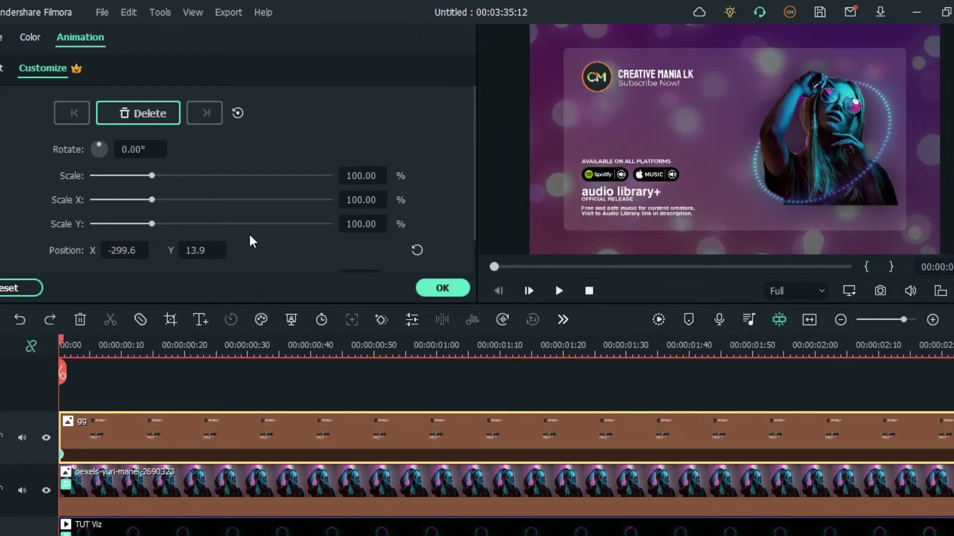
{"action": "scroll", "coordinate": [144, 224], "scroll_direction": "down", "scroll_amount": 2}
{"action": "left_click", "coordinate": [372, 350]}
{"action": "left_click_drag", "start_coordinate": [93, 240], "coordinate": [366, 243]}
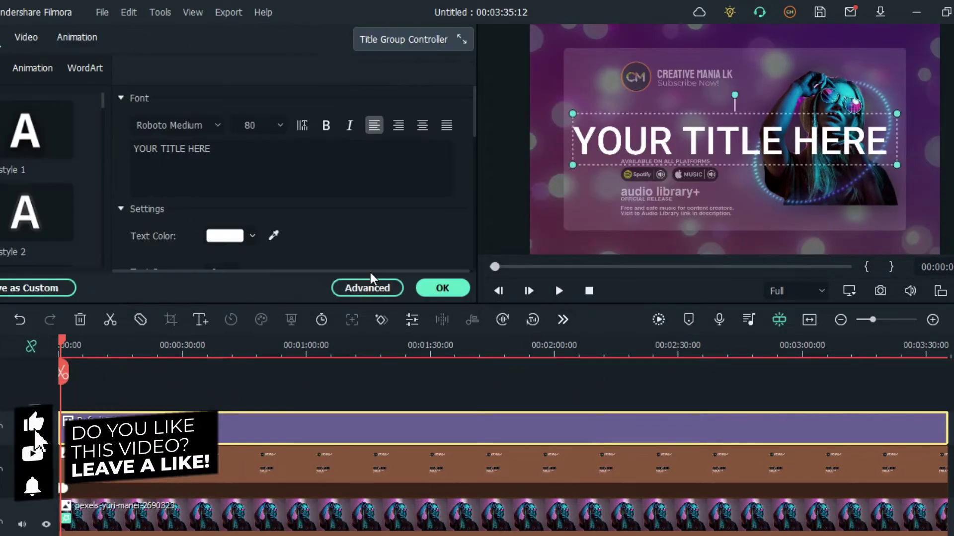
Add a title reading EIGHT with a thin 'Lanf of Fire' subtitle beneath it.
{"action": "left_click", "coordinate": [366, 285]}
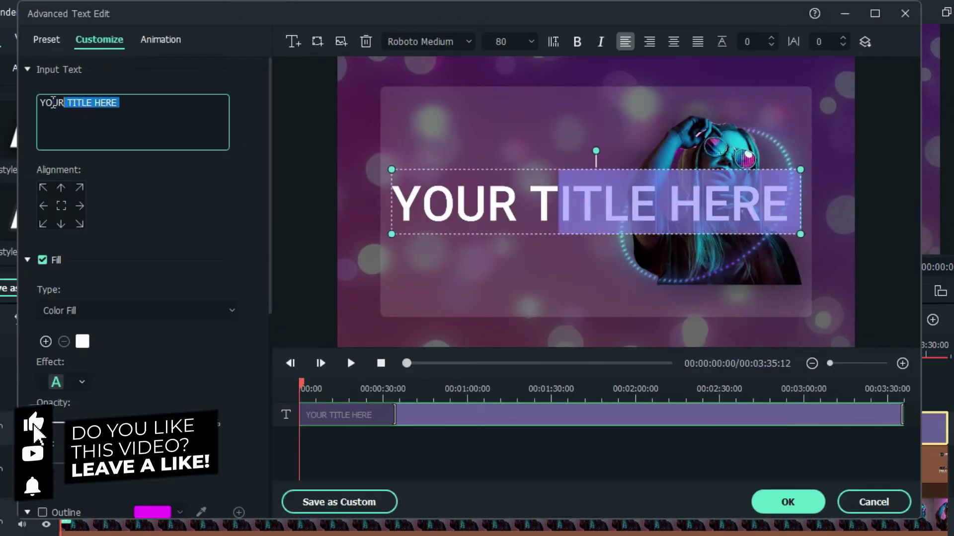
{"action": "type", "text": "EIGHT"}
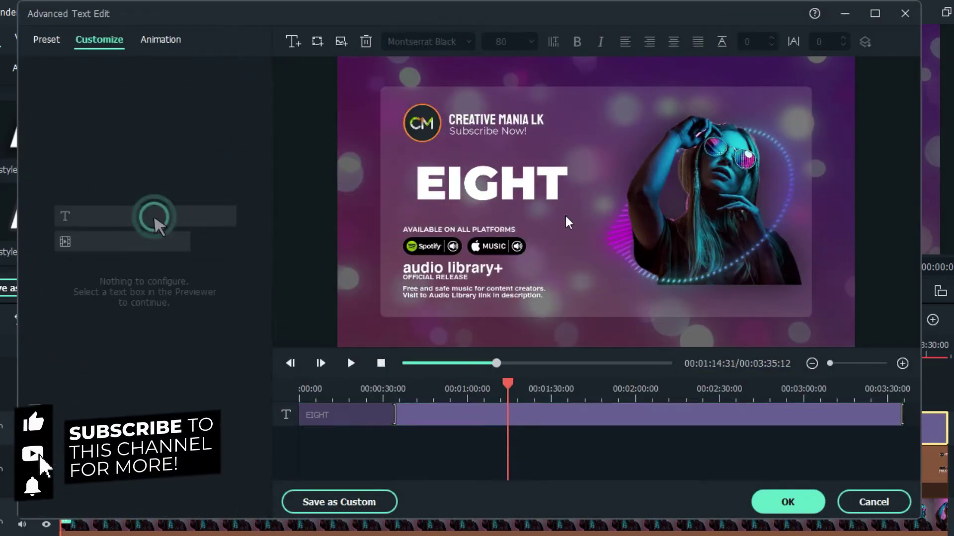
{"action": "double_click", "coordinate": [470, 162]}
{"action": "type", "text": "Lan"}
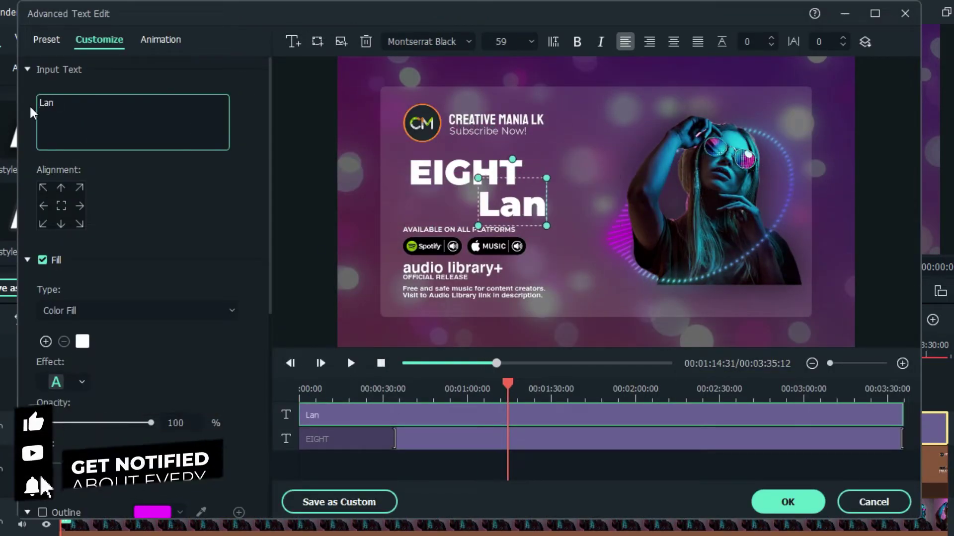
{"action": "type", "text": "f of Fire"}
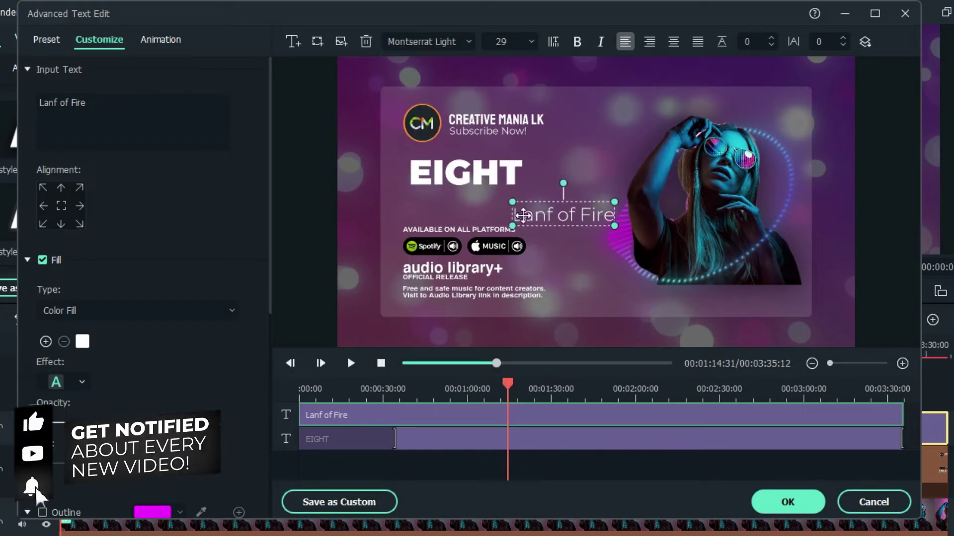
{"action": "left_click", "coordinate": [492, 167]}
{"action": "left_click", "coordinate": [462, 199]}
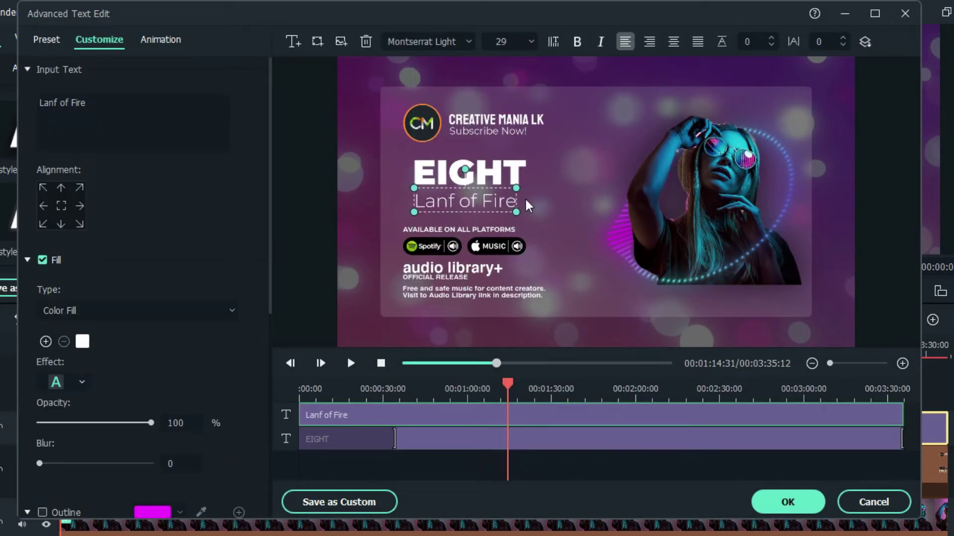
Give the Lanf of Fire title the Right Dir Insert animation and check both title clips.
{"action": "left_click", "coordinate": [161, 39]}
{"action": "left_click", "coordinate": [196, 263]}
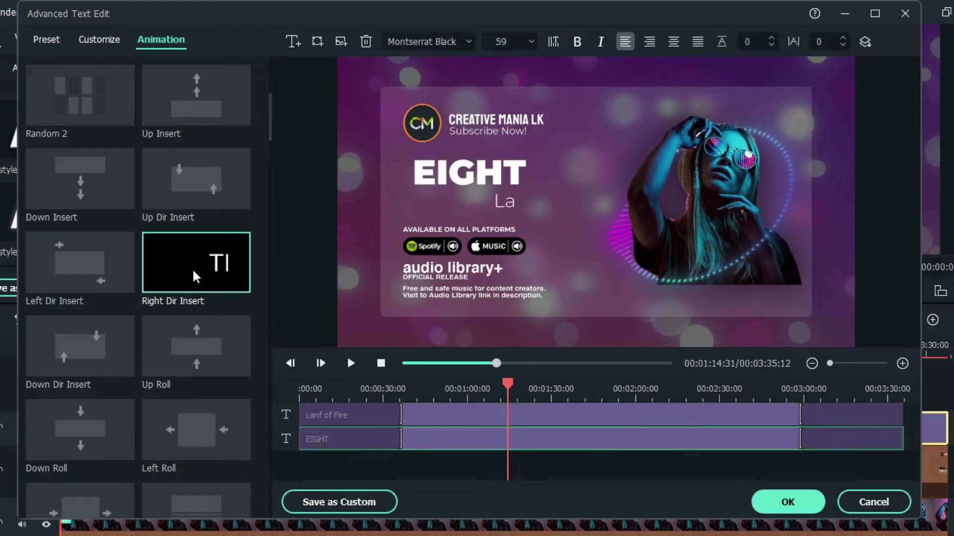
{"action": "scroll", "coordinate": [347, 394], "scroll_direction": "up", "scroll_amount": 3}
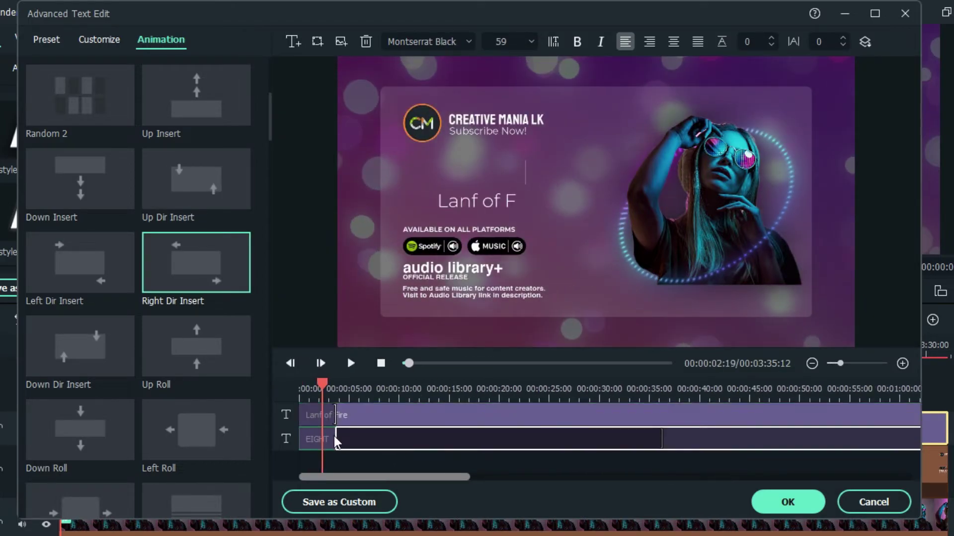
{"action": "left_click_drag", "start_coordinate": [324, 390], "coordinate": [318, 390]}
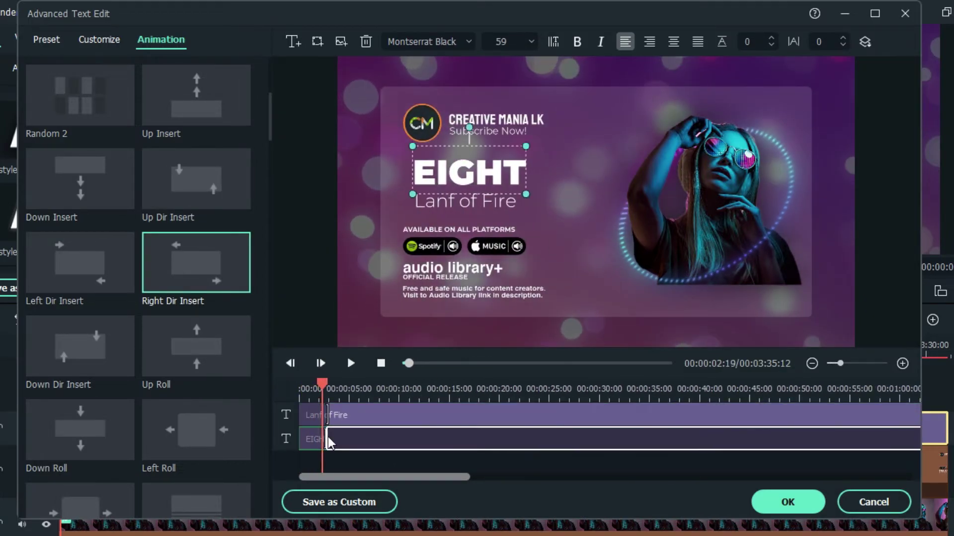
{"action": "left_click", "coordinate": [319, 439]}
{"action": "left_click", "coordinate": [311, 416]}
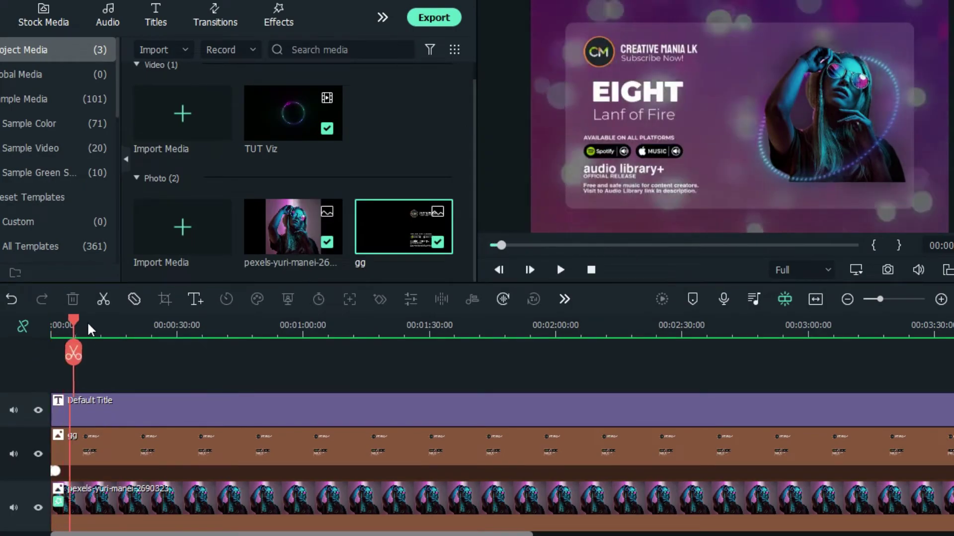
Cancel the preview render and play the finished composition from the start.
{"action": "left_click", "coordinate": [562, 325]}
{"action": "left_click_drag", "start_coordinate": [595, 329], "coordinate": [2, 337]}
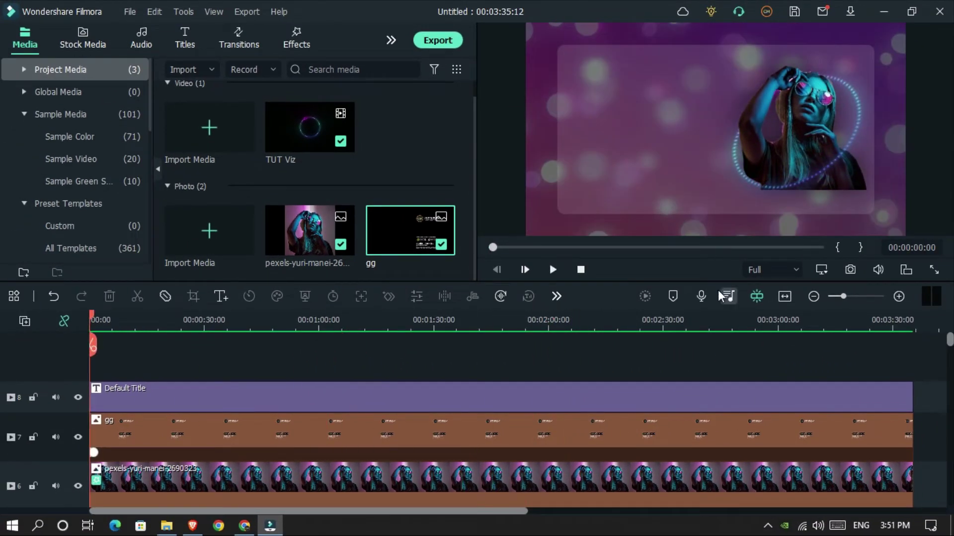
{"action": "key", "text": "space"}
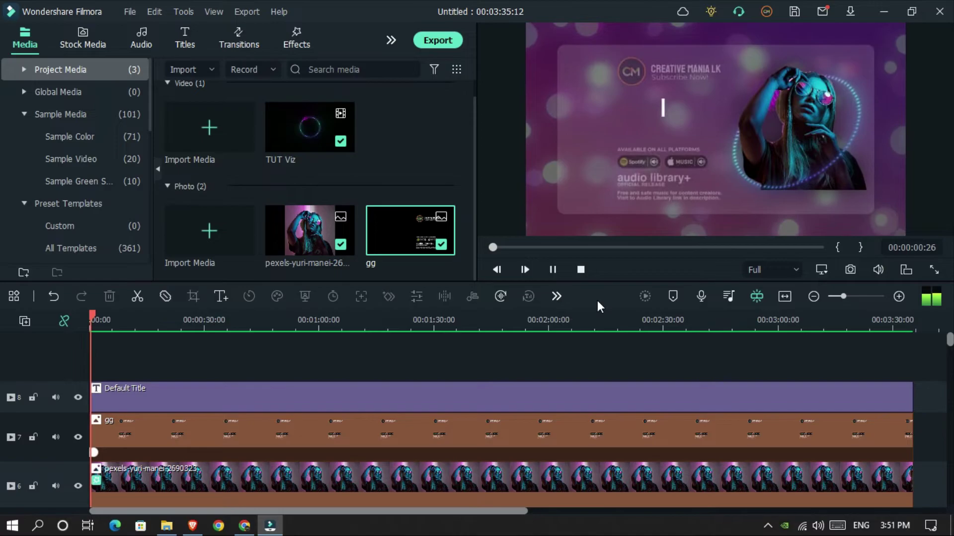